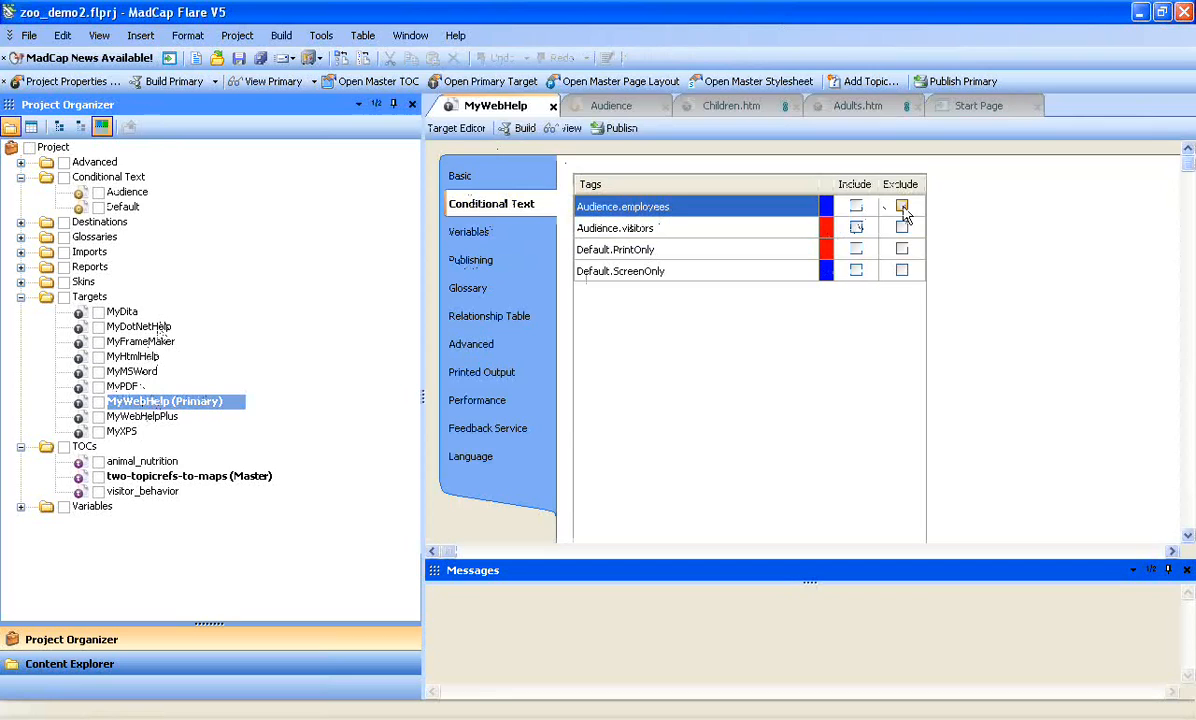
Step: Exclude the Audience.employees tag from the MyWebHelp target and build that primary target with the changes saved
click(902, 208)
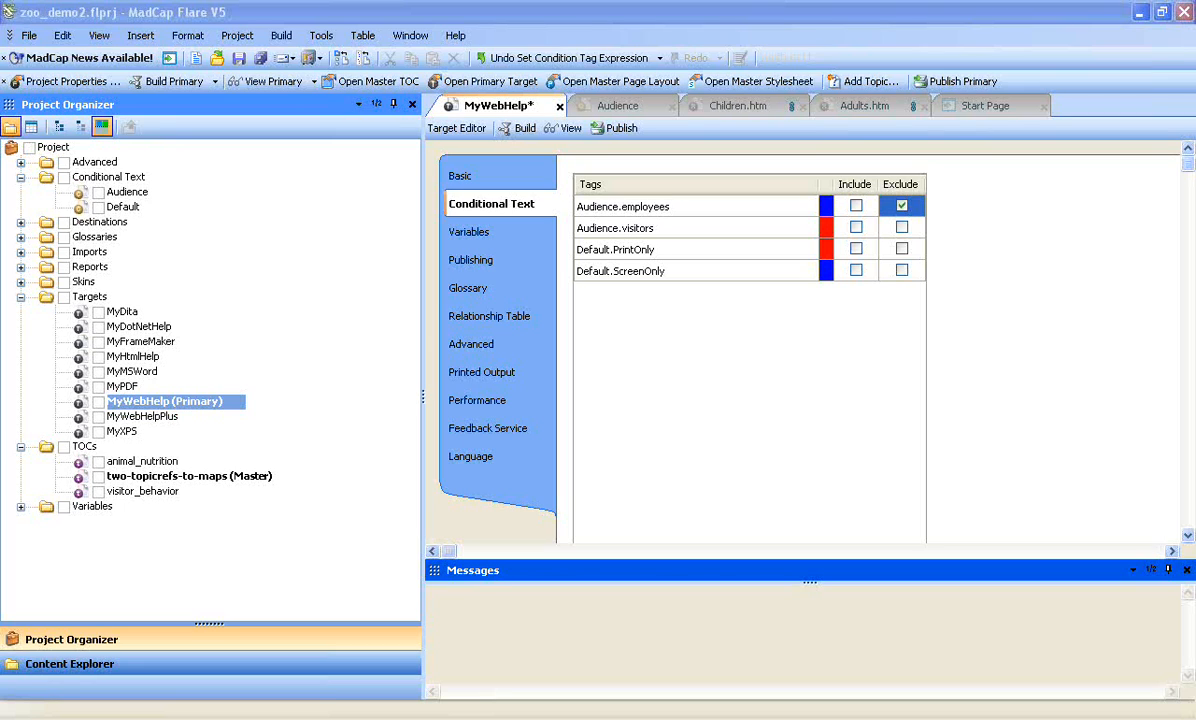
click(283, 37)
click(226, 45)
click(281, 35)
click(293, 58)
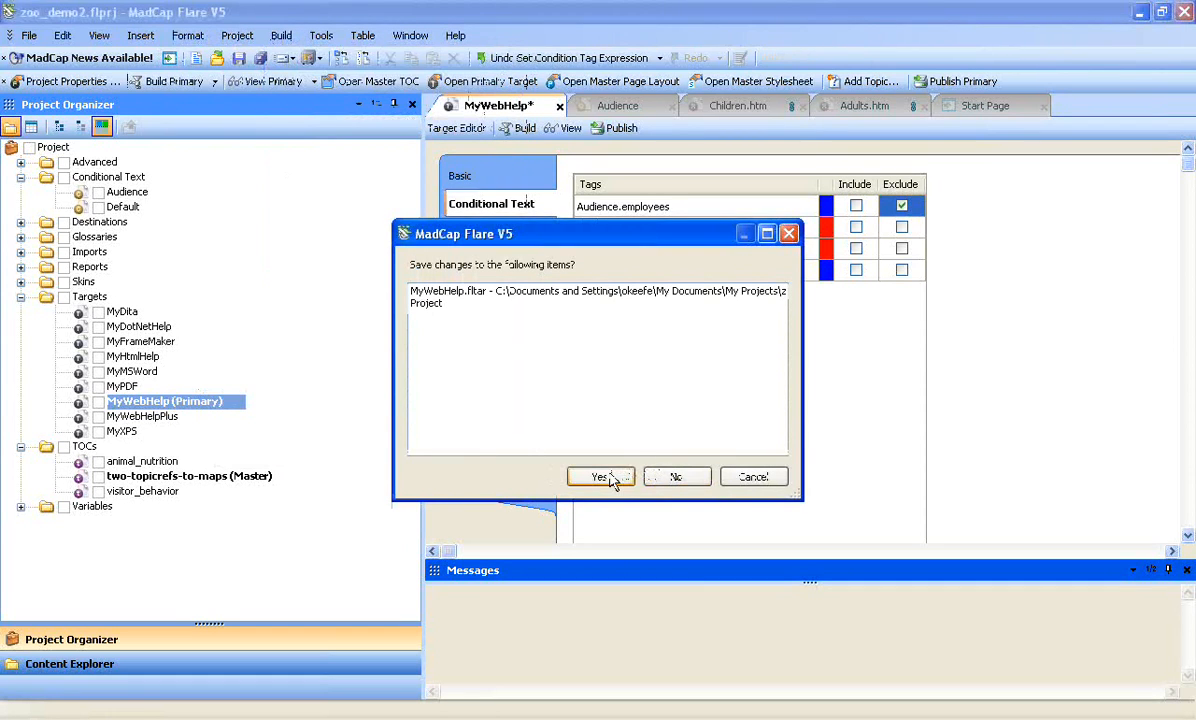
click(603, 477)
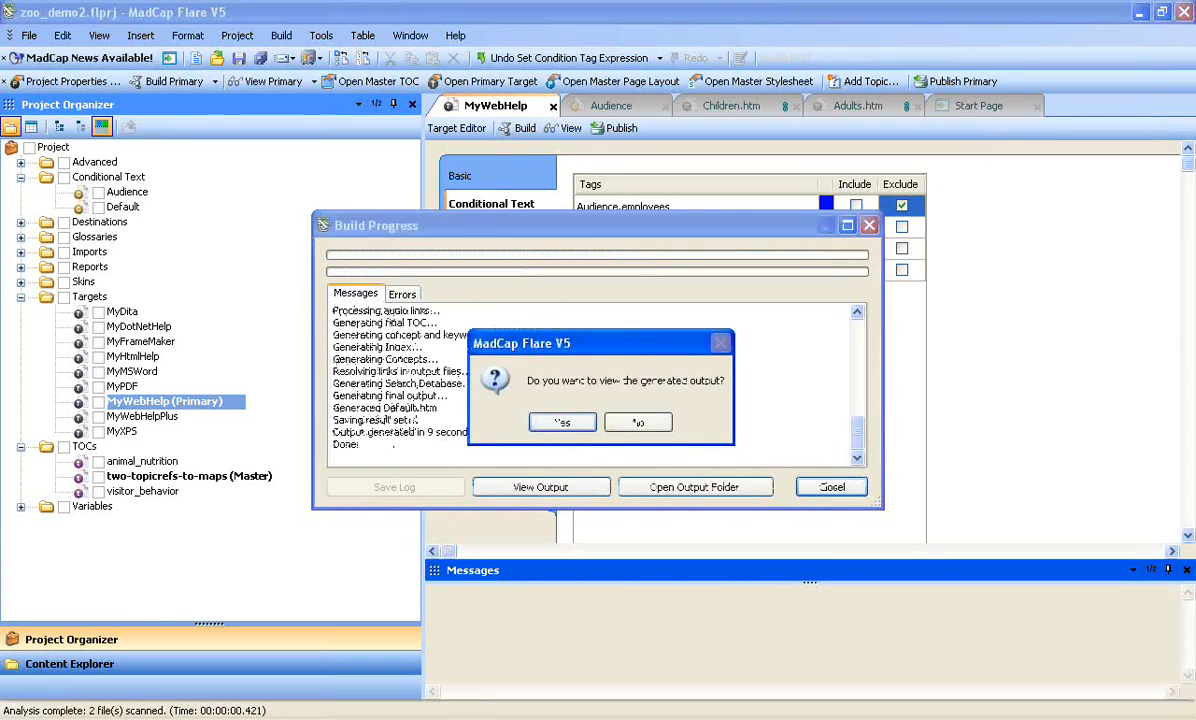
Step: View the generated WebHelp output and expand Instructions for visitors in its table of contents
click(553, 422)
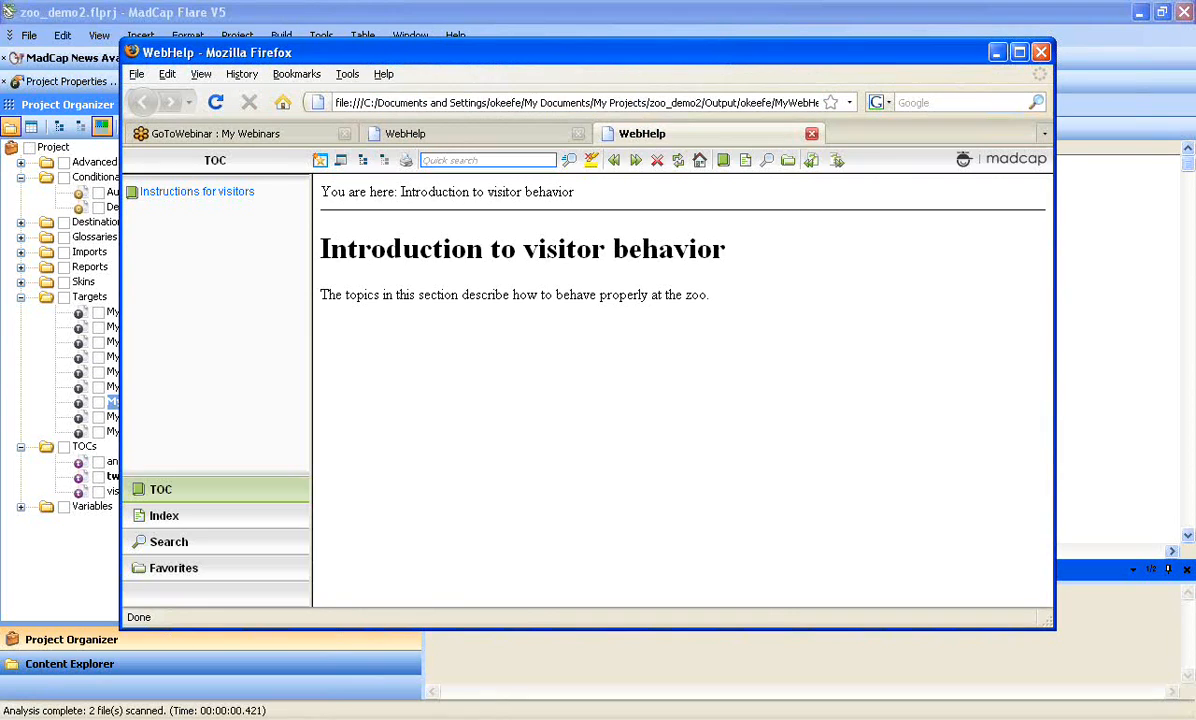
click(195, 191)
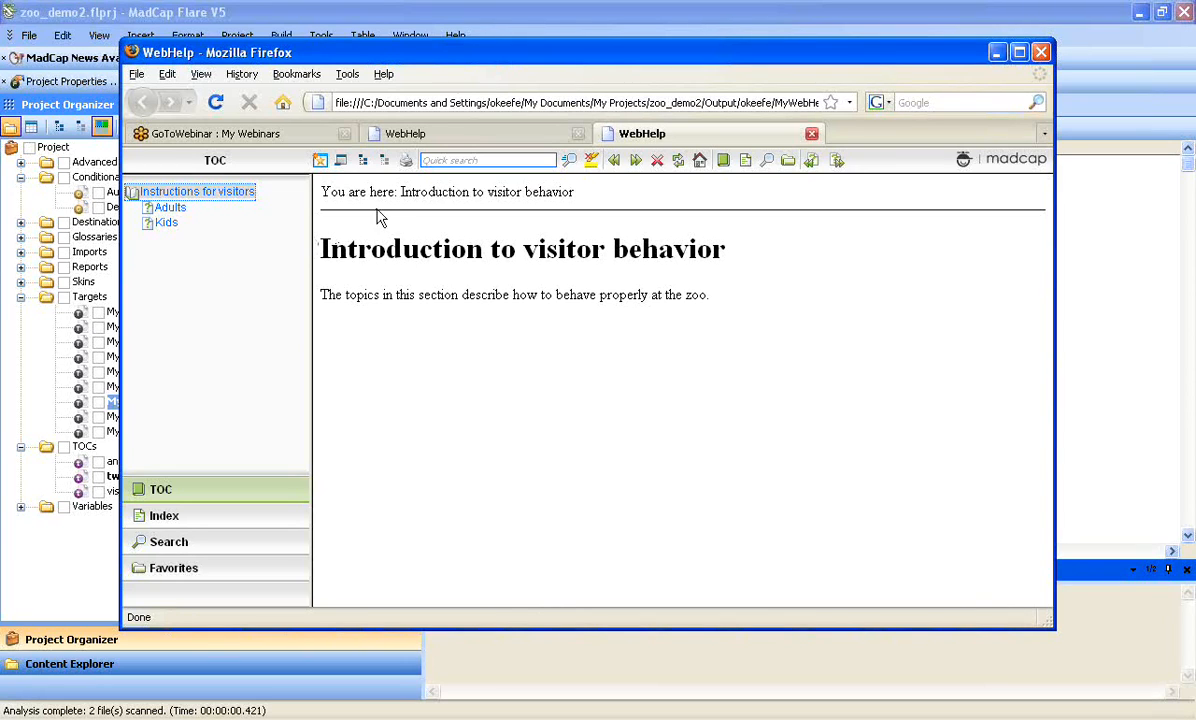
mouse_move(515, 67)
mouse_down()
mouse_move(523, 339)
mouse_move(528, 68)
mouse_up()
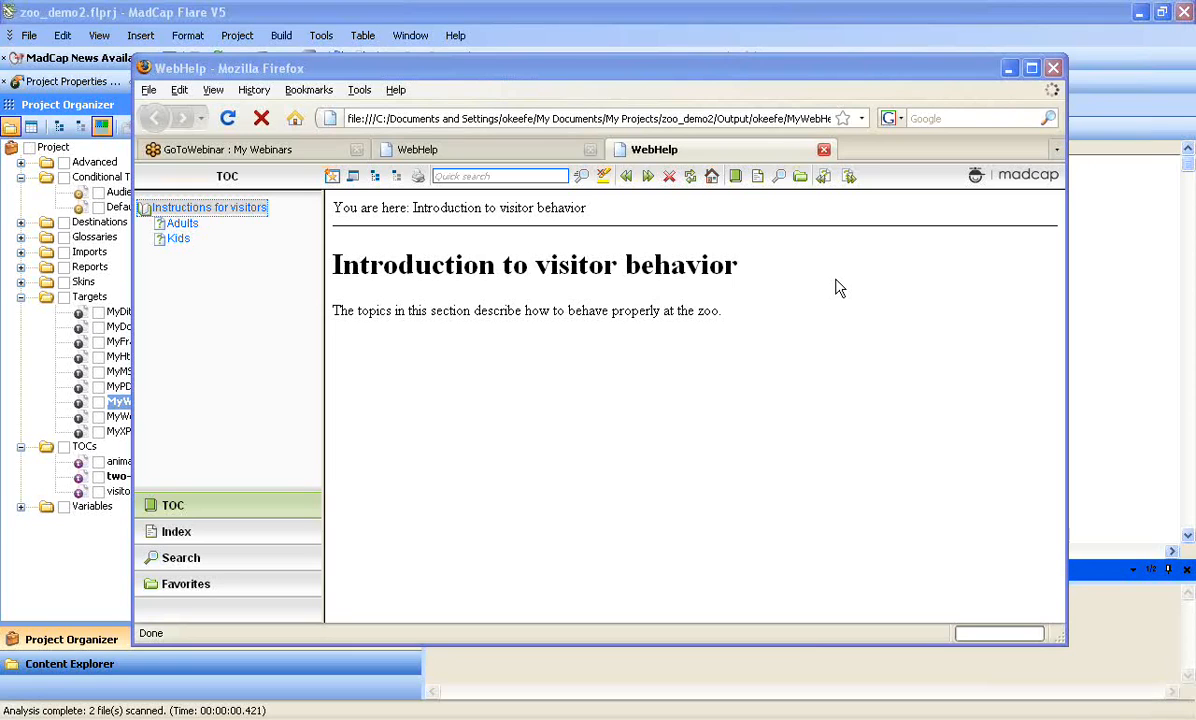
Step: Close both WebHelp output pages, minimize the browser and dismiss the build progress report
click(824, 150)
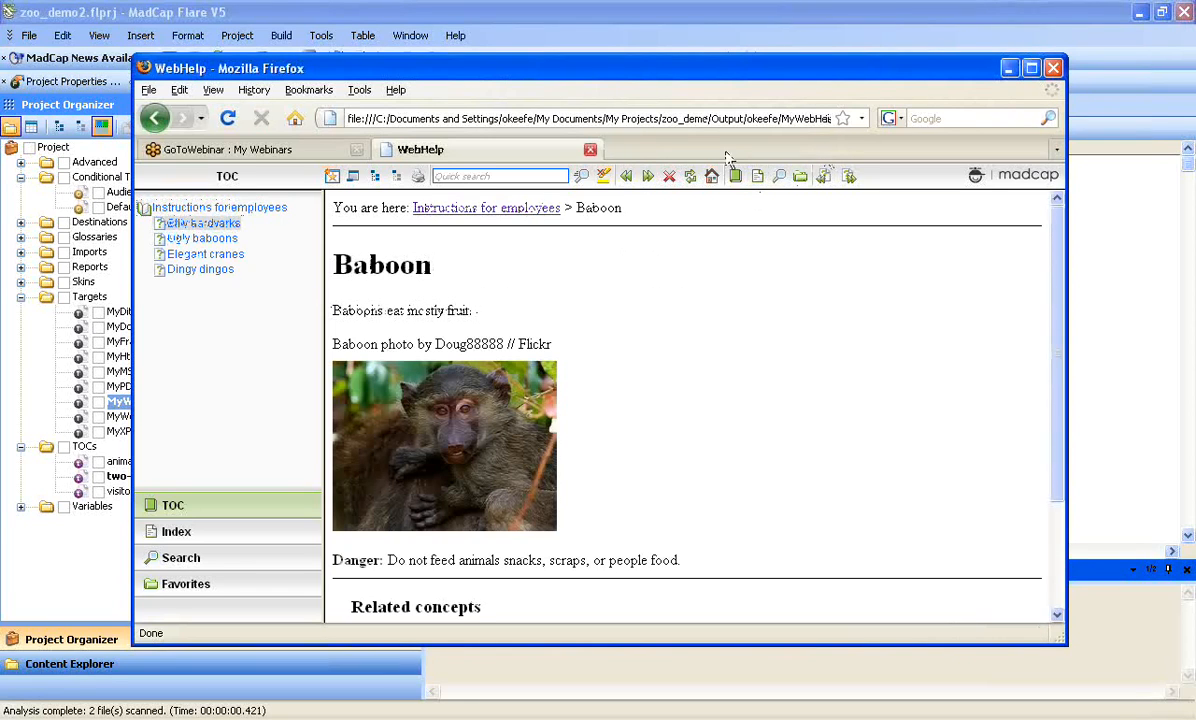
click(591, 150)
click(1010, 69)
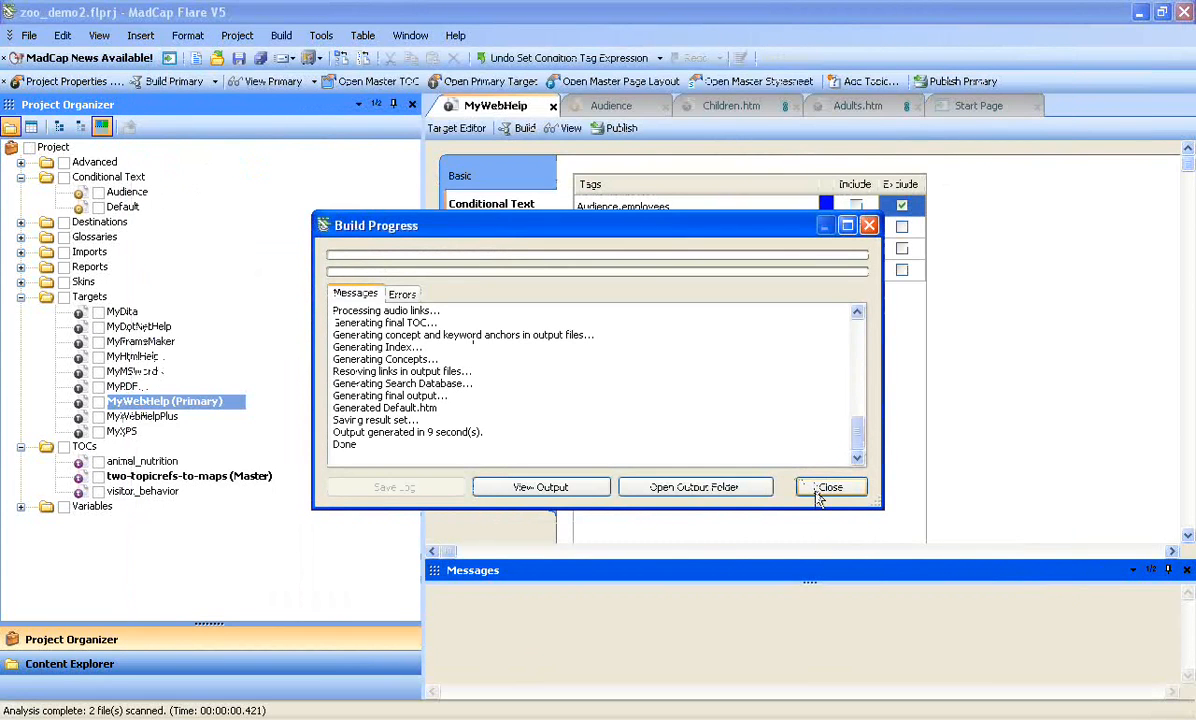
click(829, 487)
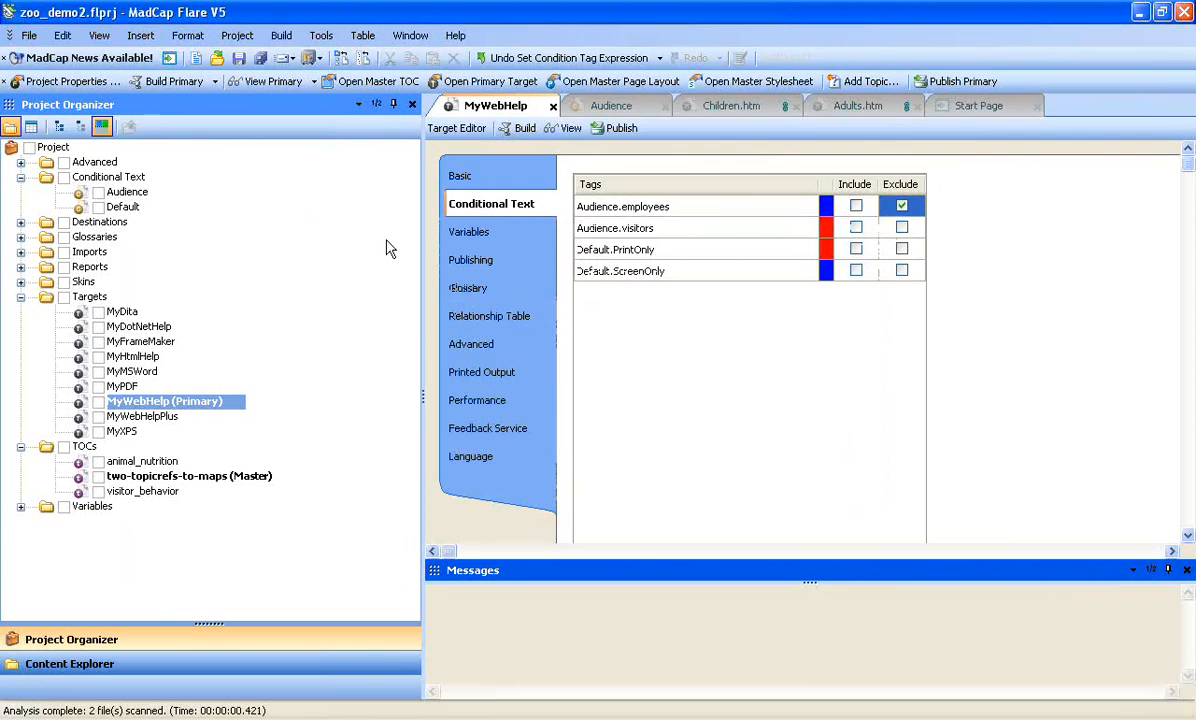
Step: Close all open project documents, including the MyWebHelp target, the Audience tag set, Adults.htm and Children.htm
click(552, 106)
click(537, 108)
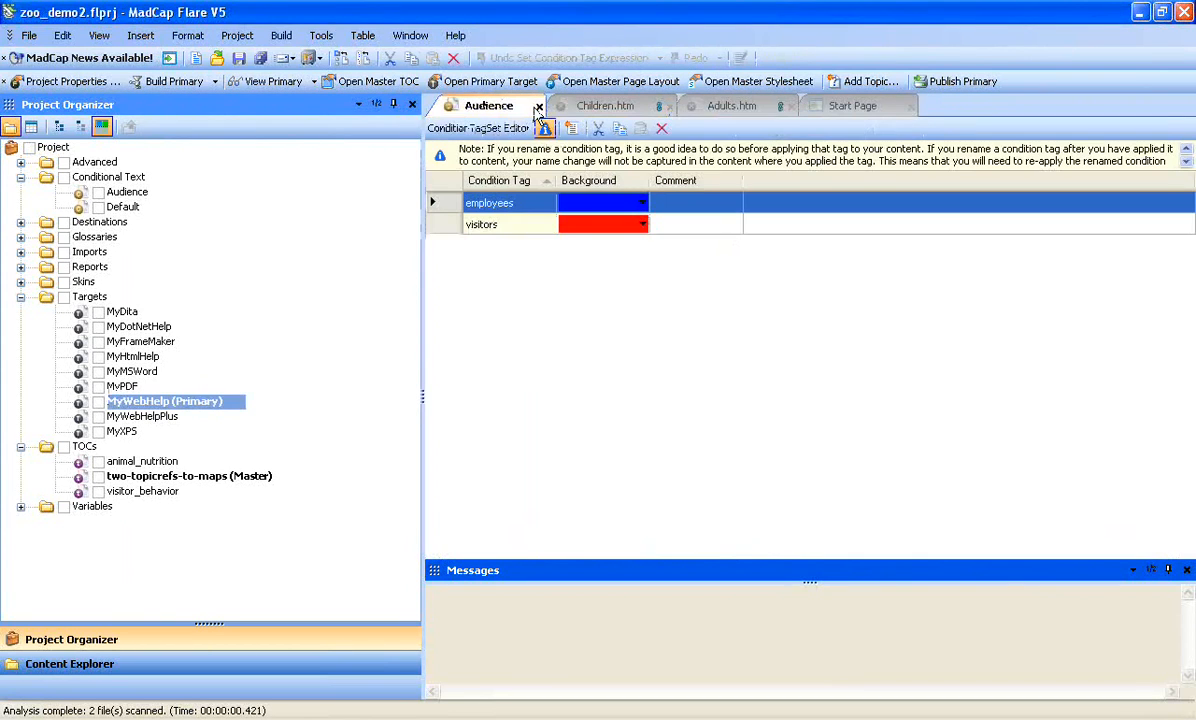
click(538, 107)
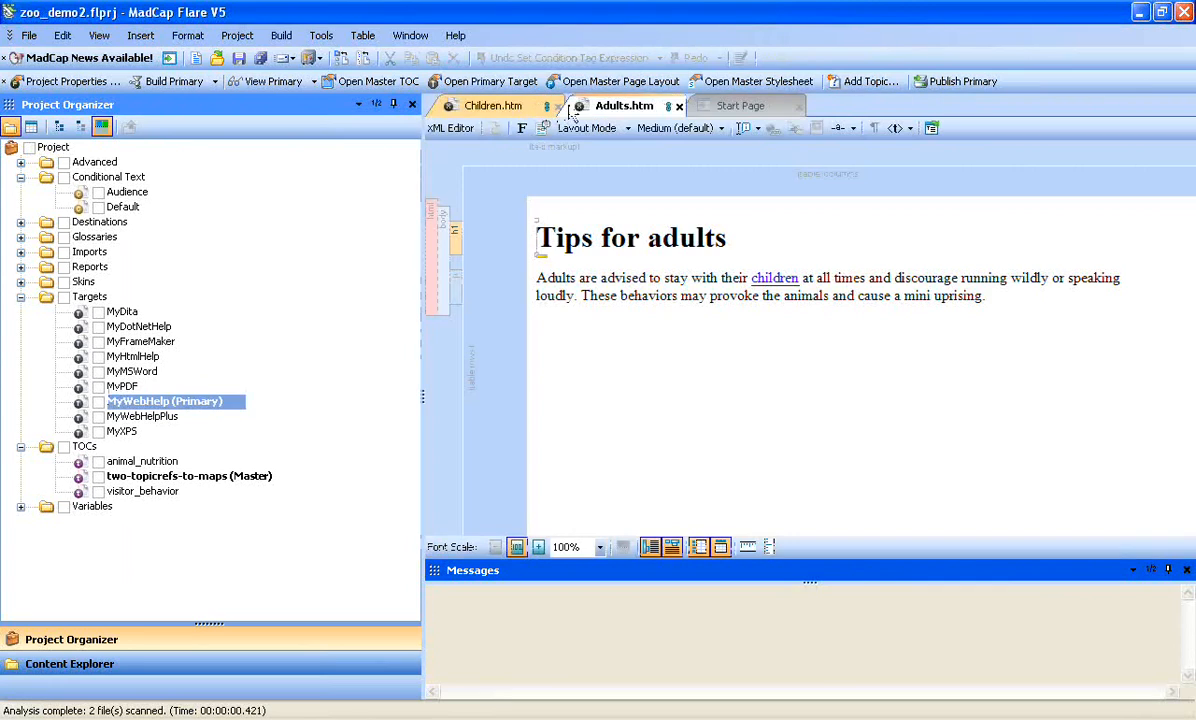
click(670, 106)
click(676, 108)
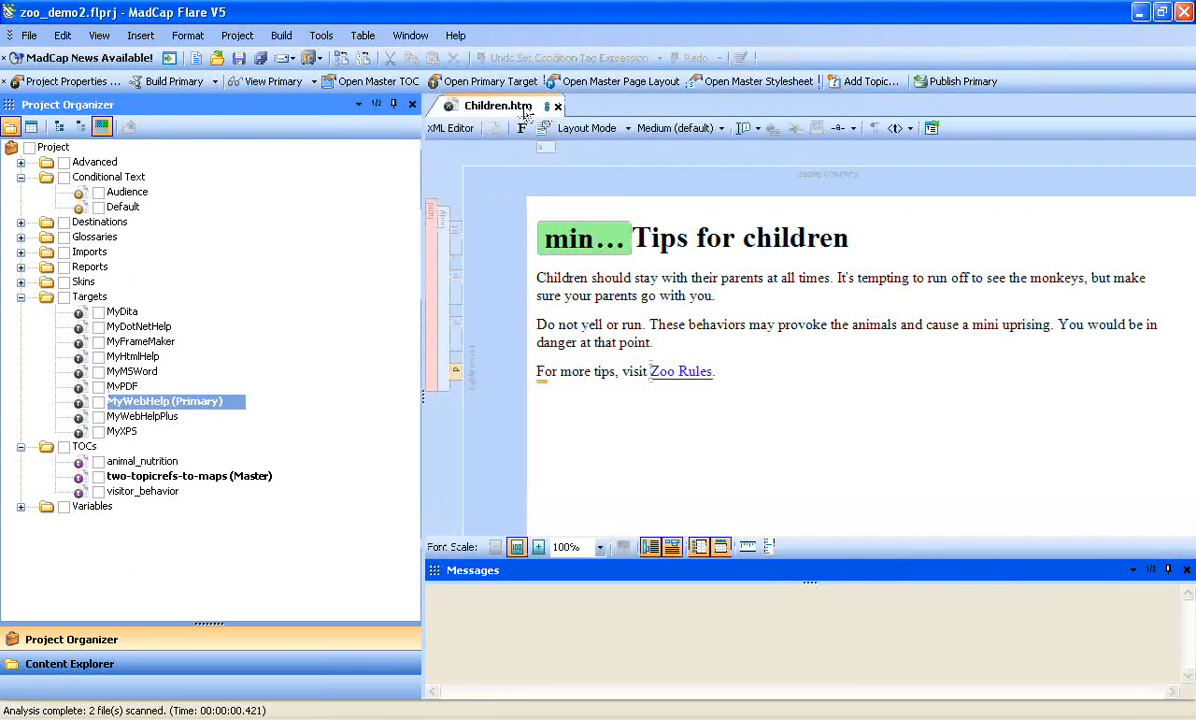
click(558, 108)
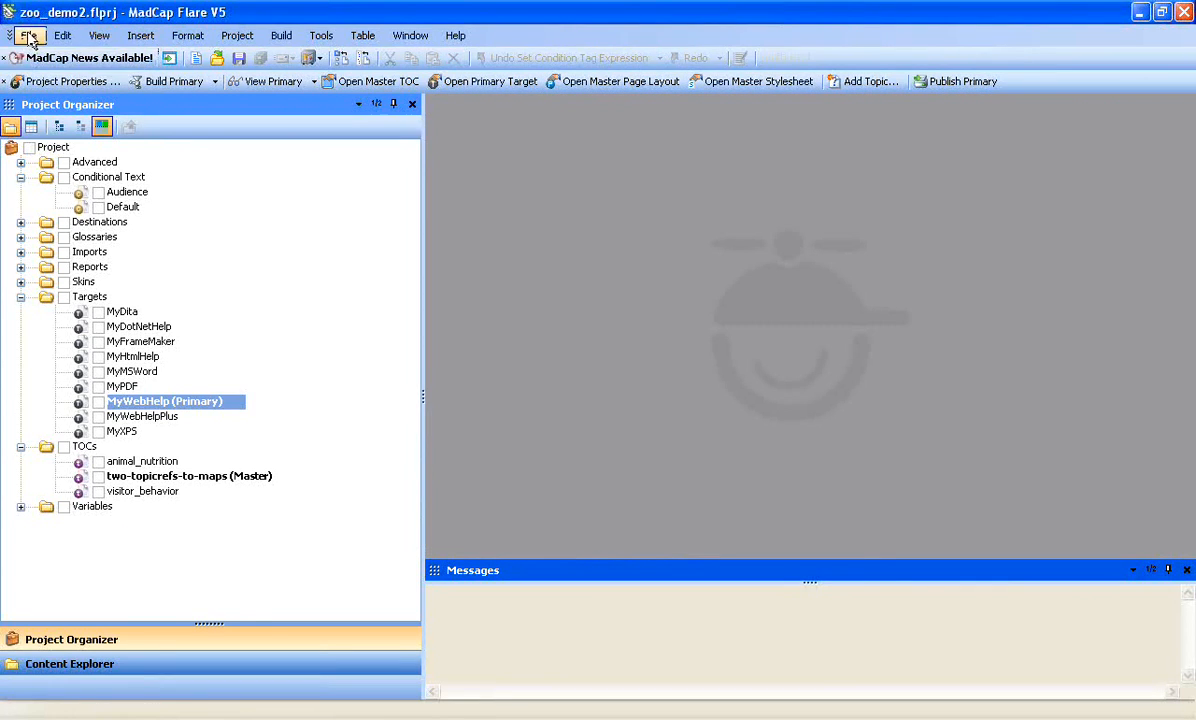
Step: Open the HTML-to-DITA export project from the HTML-to-DITA export folder under flare_demo\HTML-to-DITA
click(29, 35)
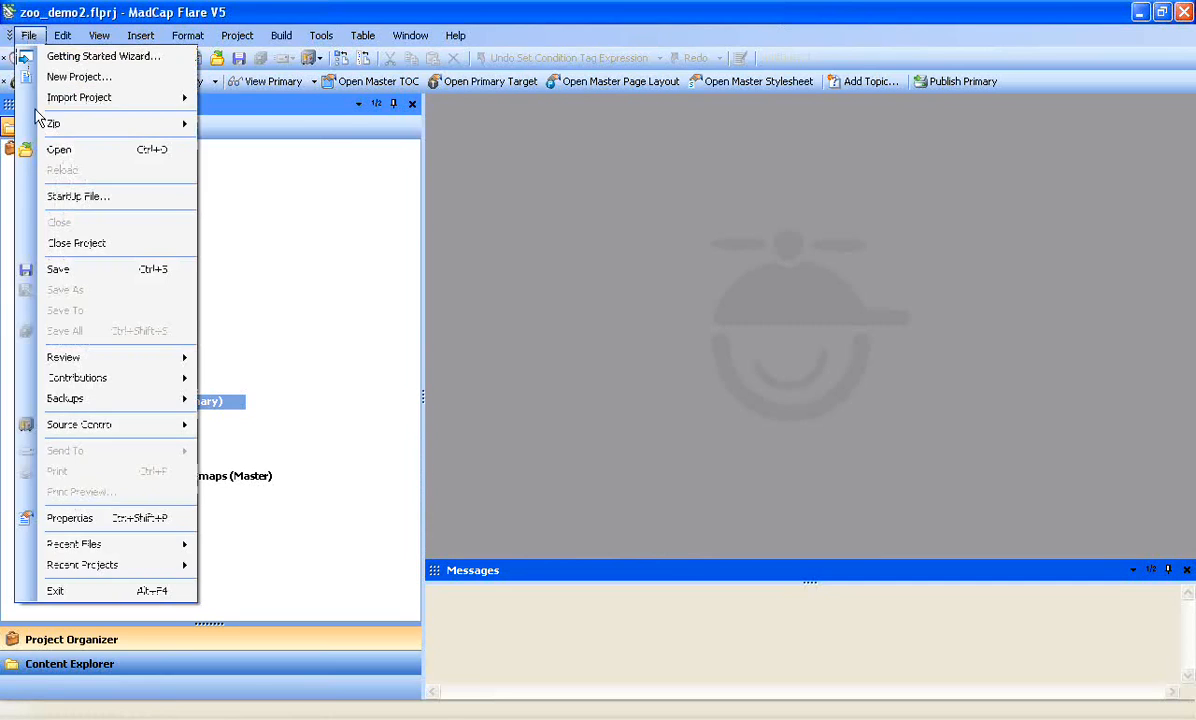
click(42, 160)
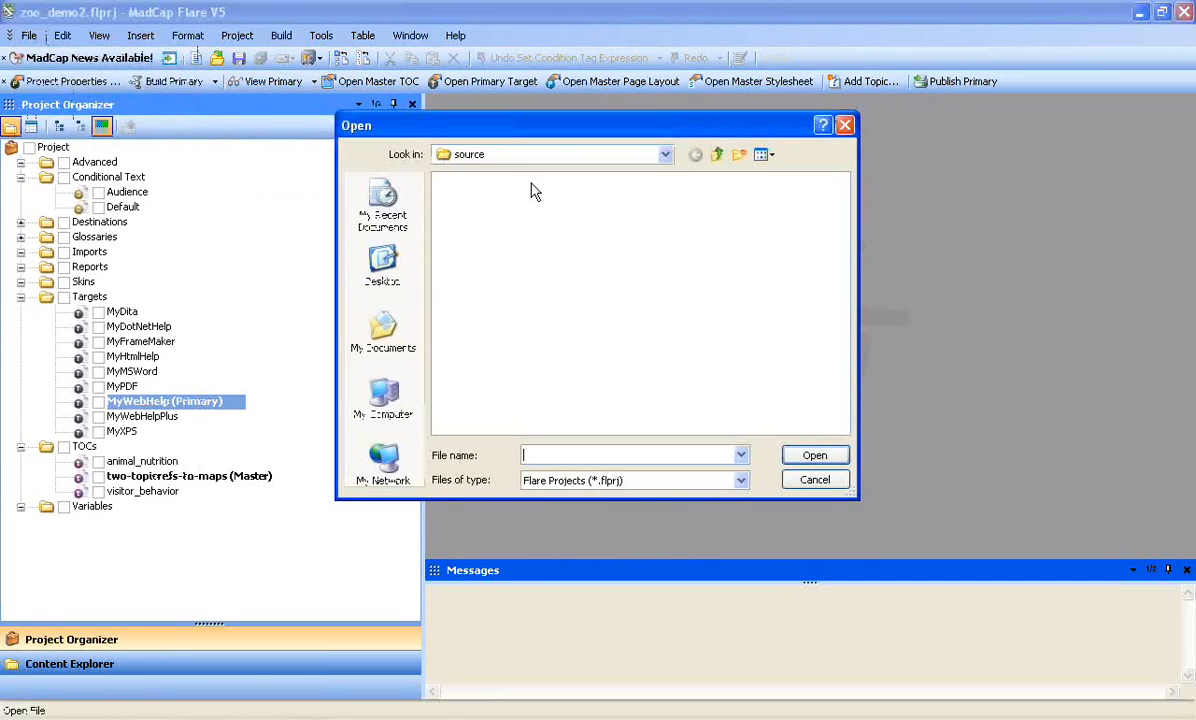
click(717, 154)
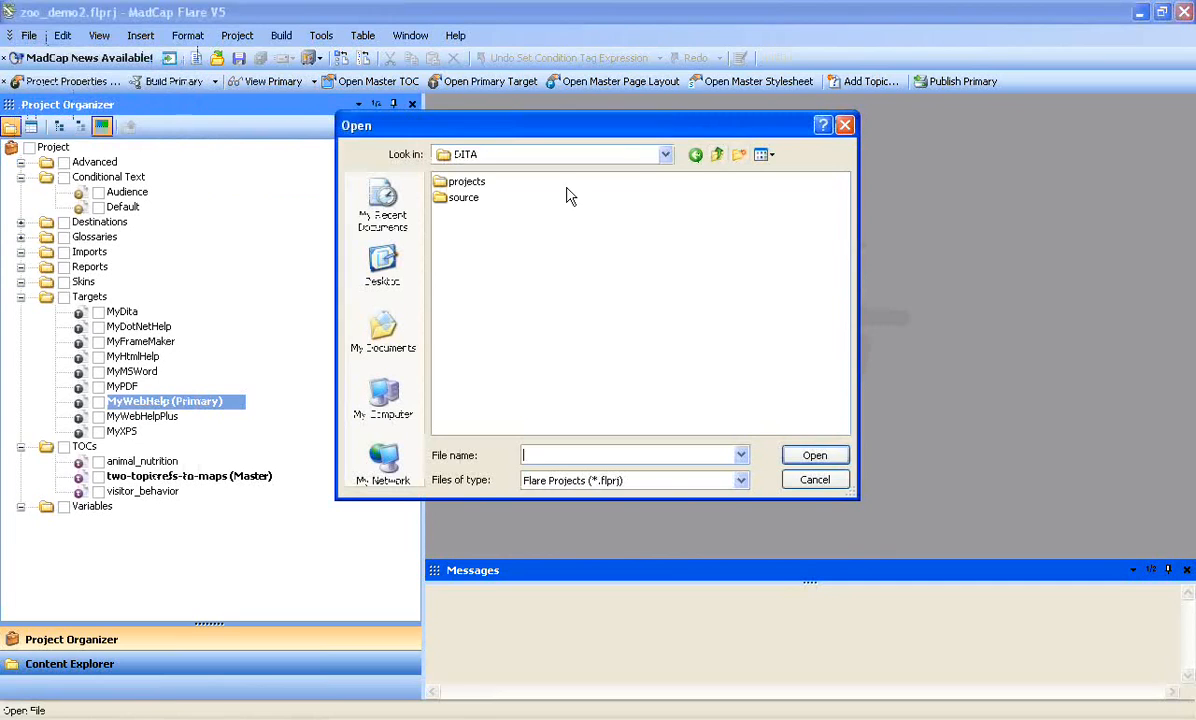
click(717, 154)
click(478, 214)
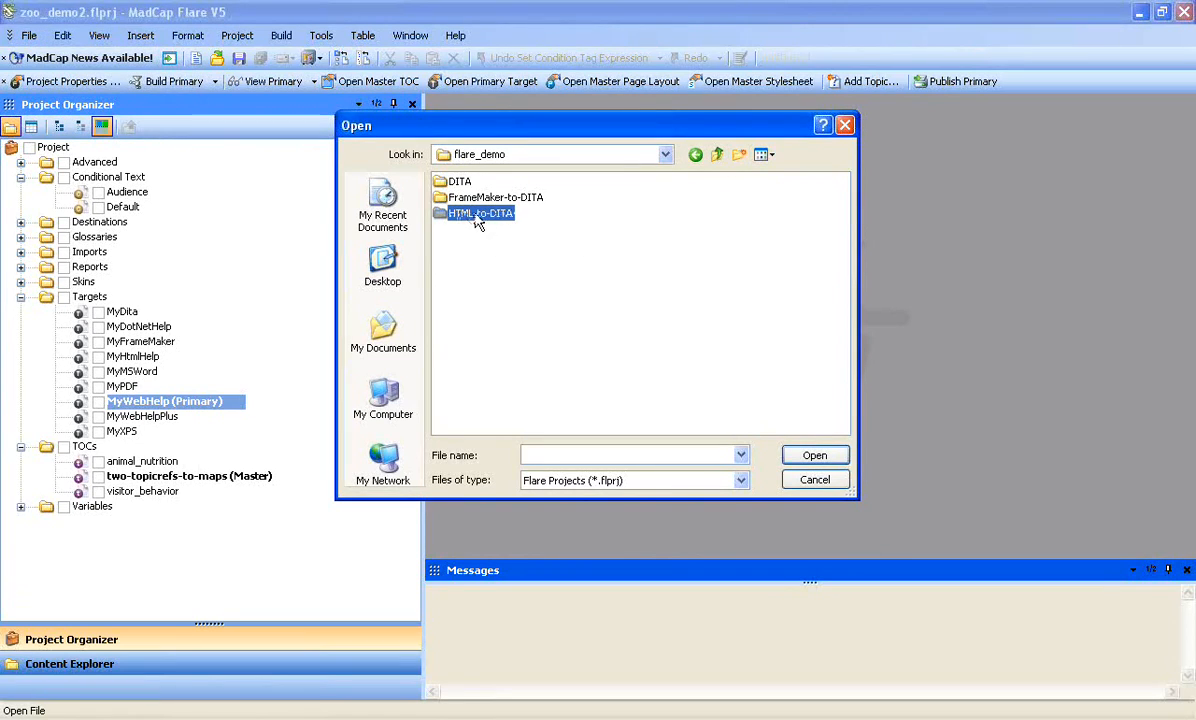
click(814, 455)
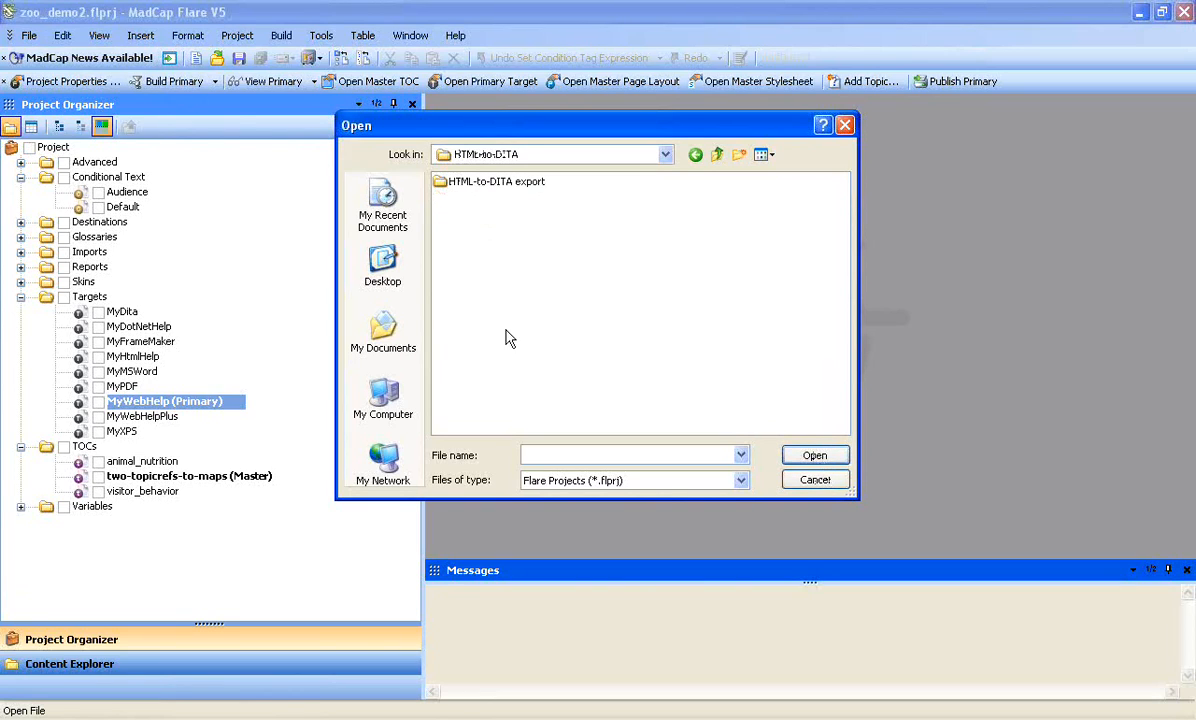
double_click(468, 184)
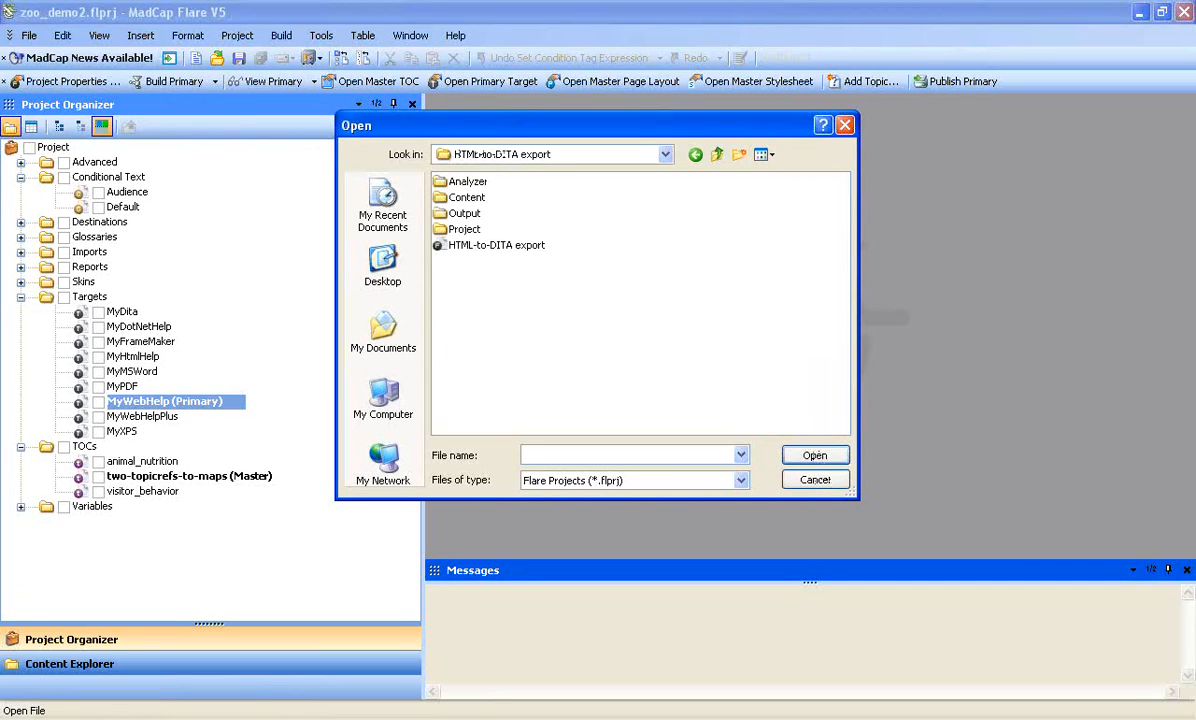
click(466, 247)
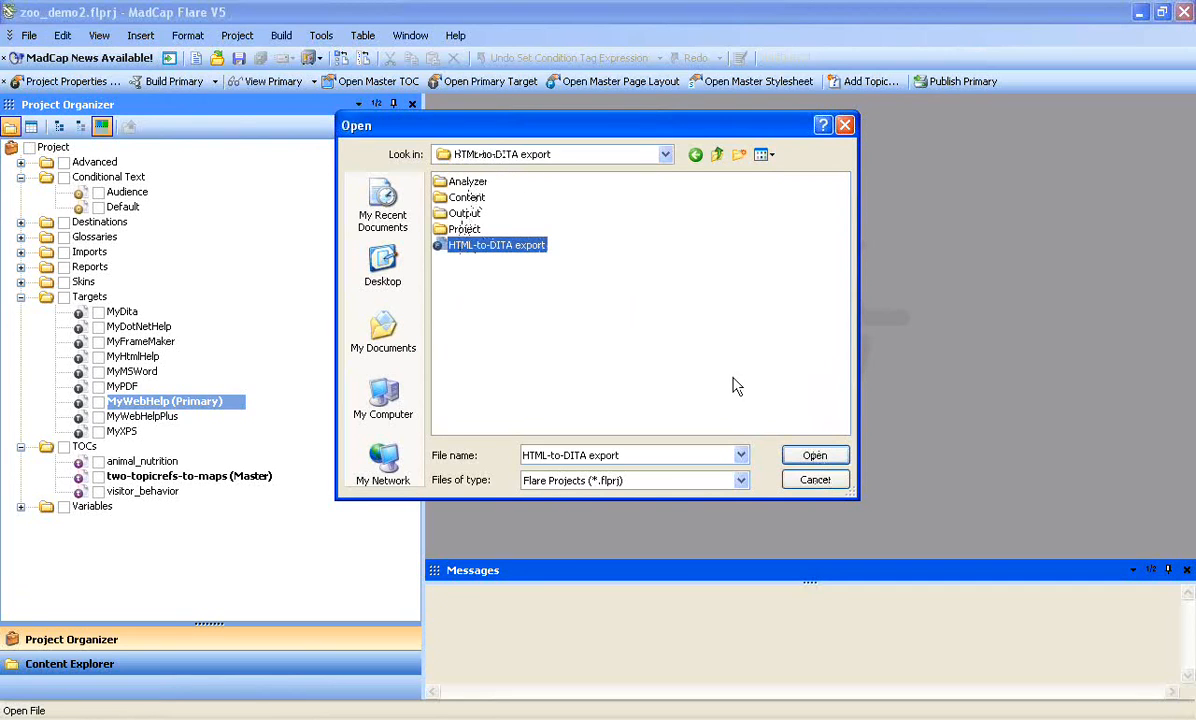
click(813, 456)
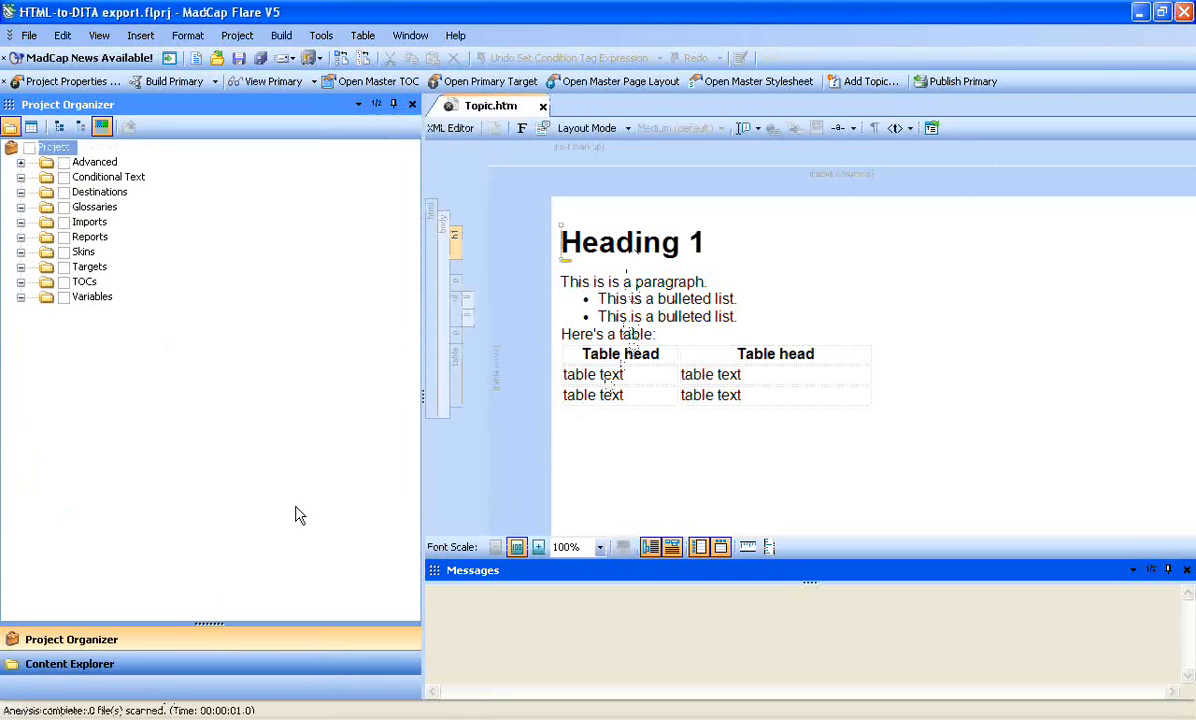
Step: Examine the project structure and list the project's content files
click(141, 663)
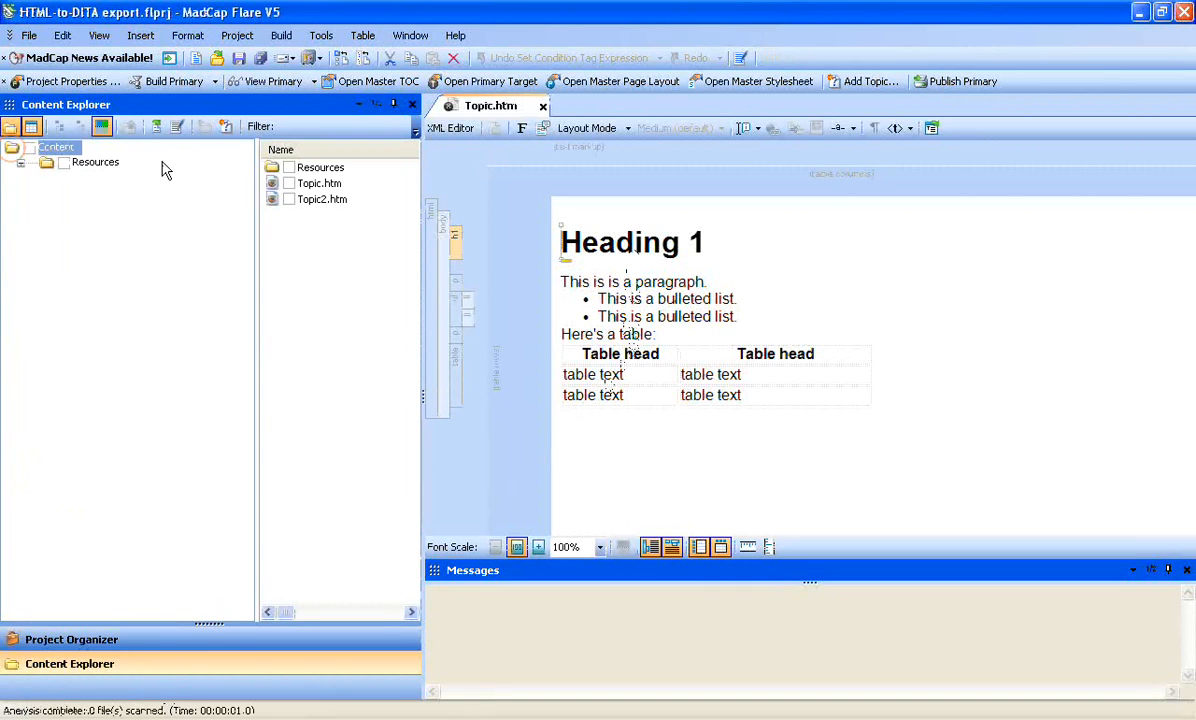
click(107, 640)
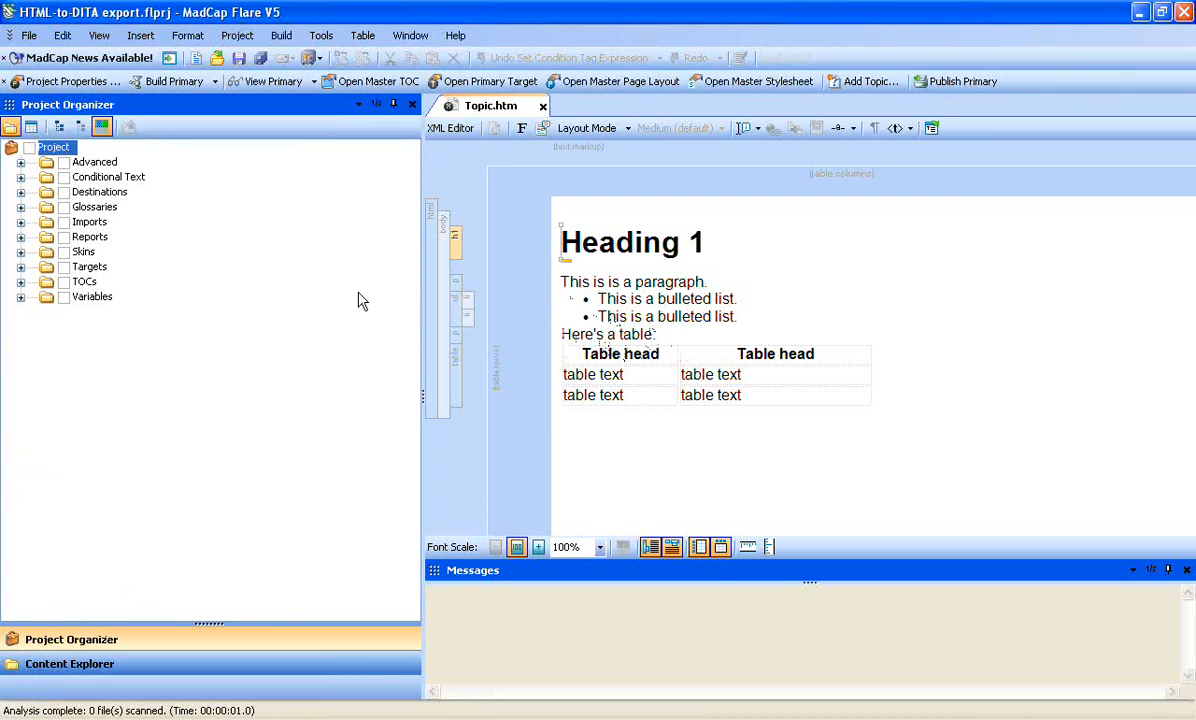
click(70, 665)
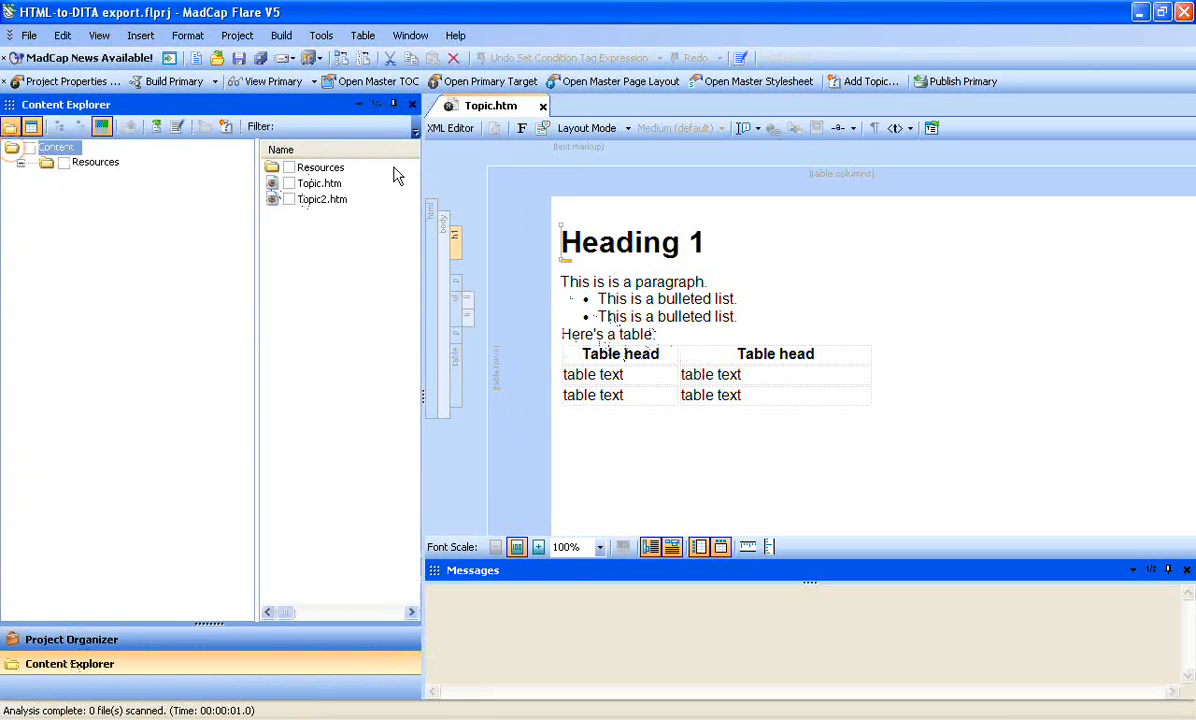
Step: Add an empty paragraph in Topic.htm between the first paragraph and the bulleted list
click(141, 36)
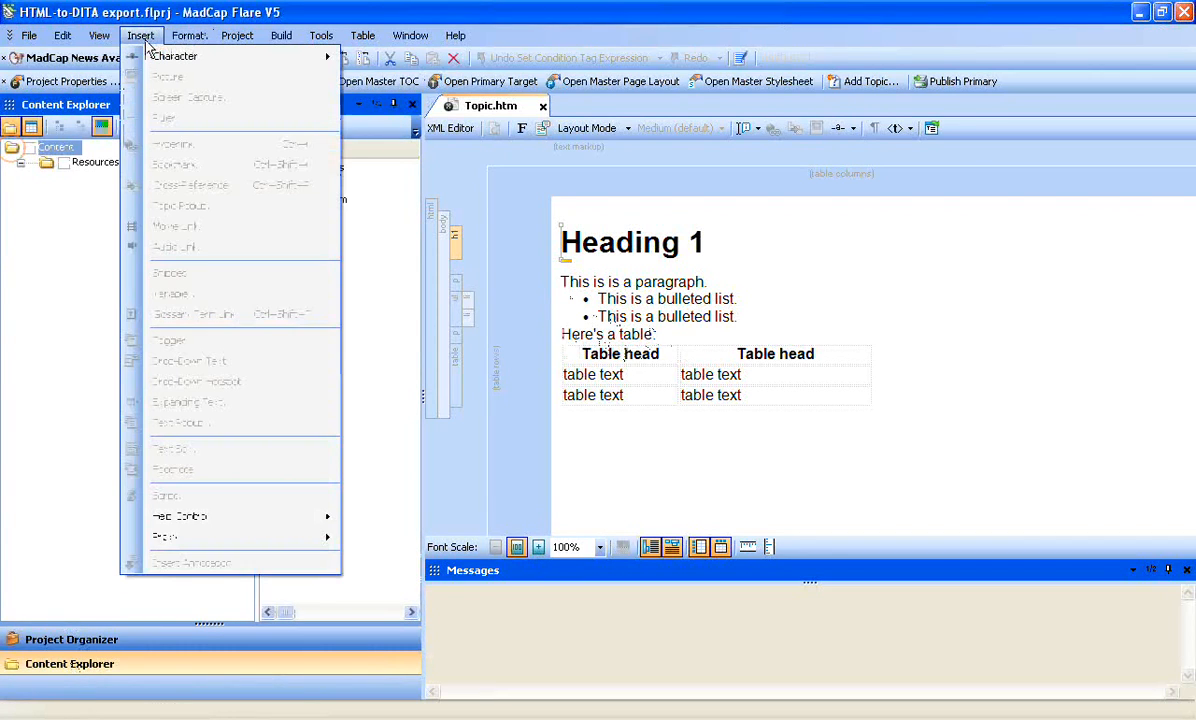
click(146, 41)
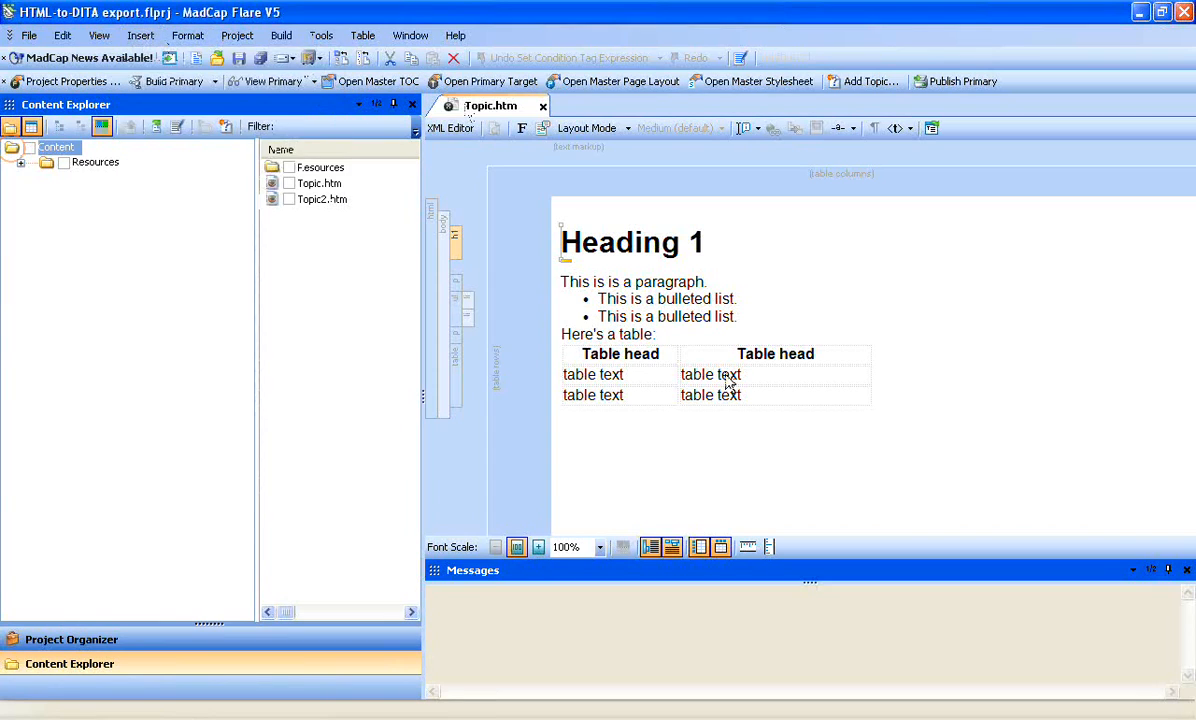
click(739, 316)
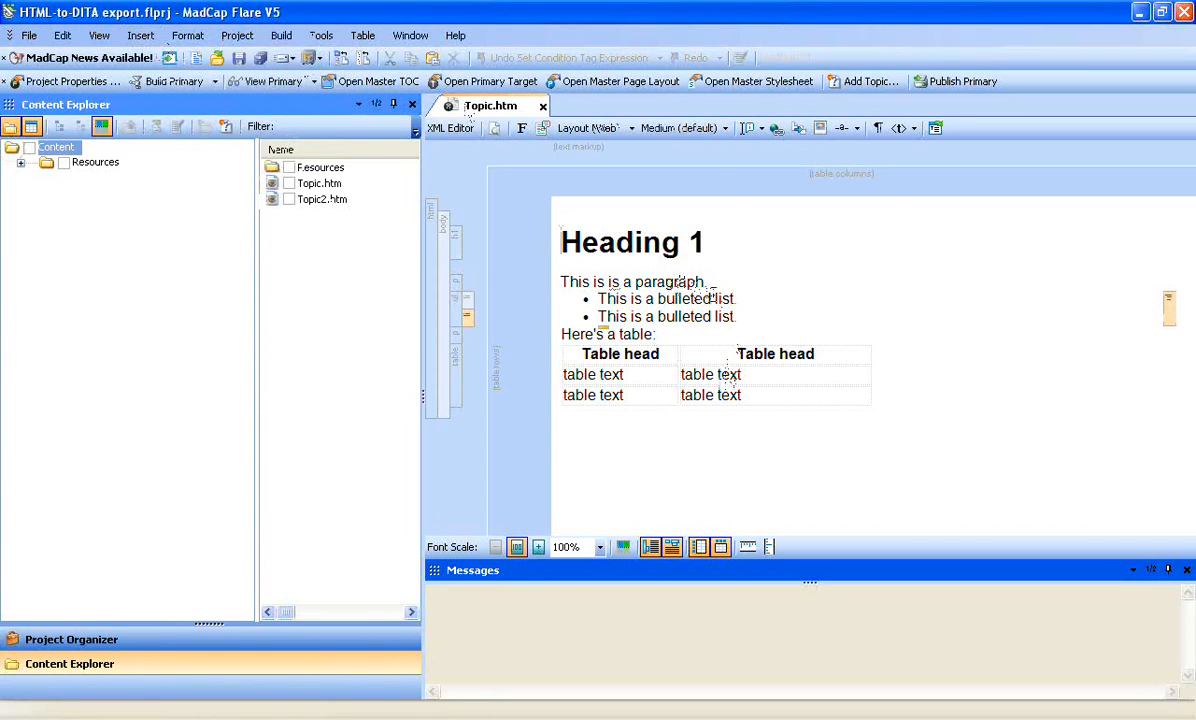
click(706, 281)
key(Return)
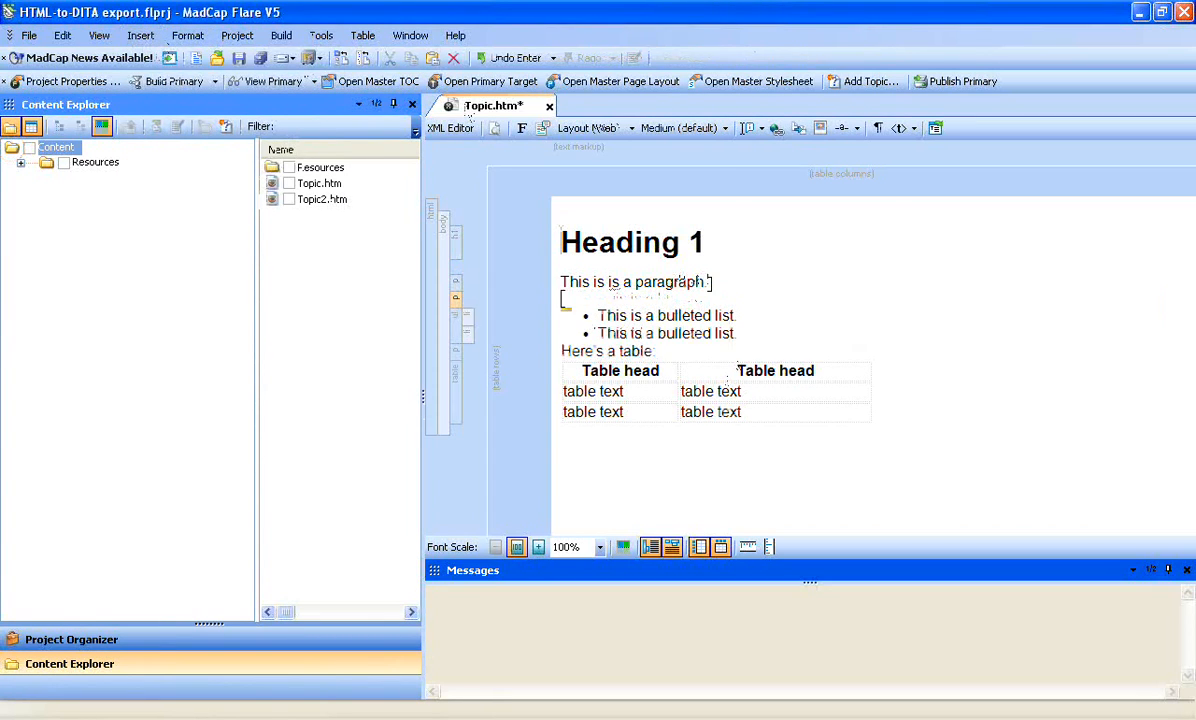
click(141, 35)
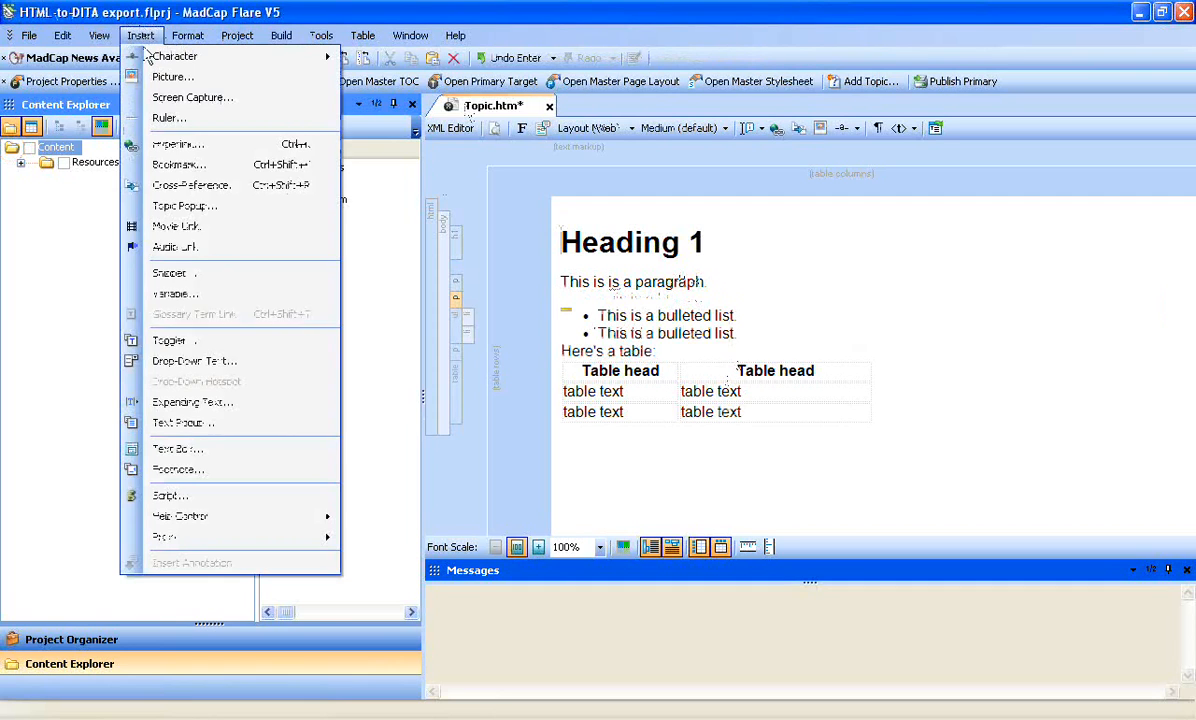
click(172, 273)
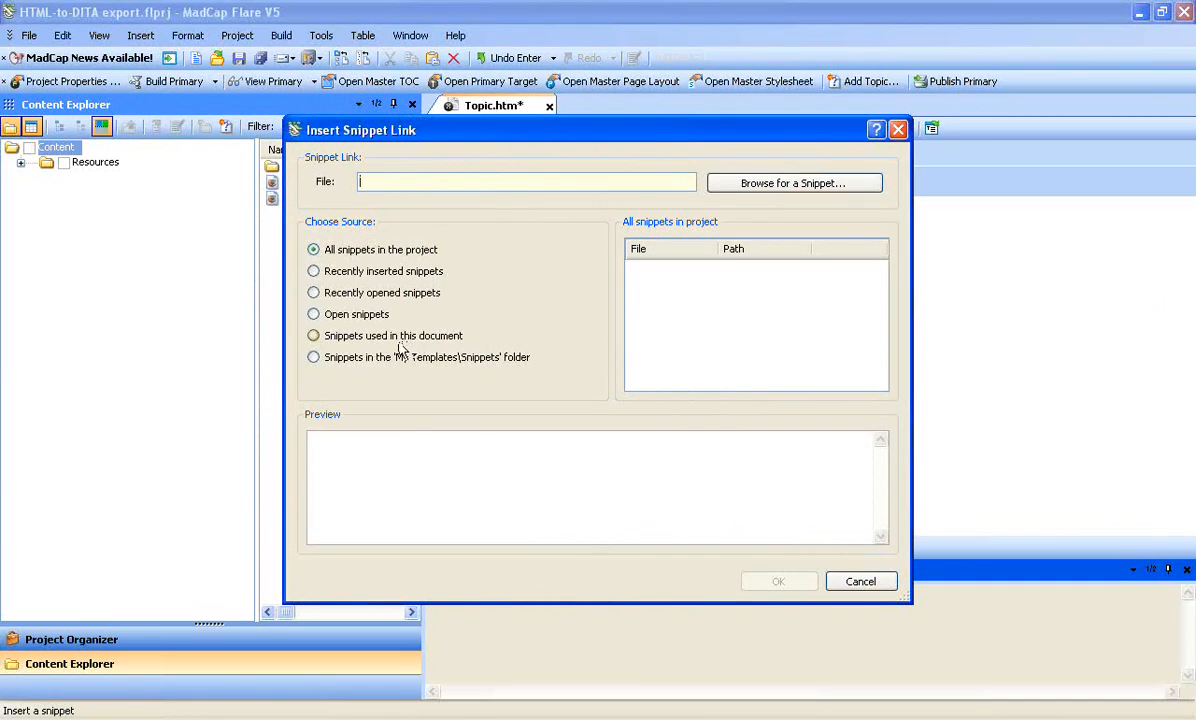
click(851, 583)
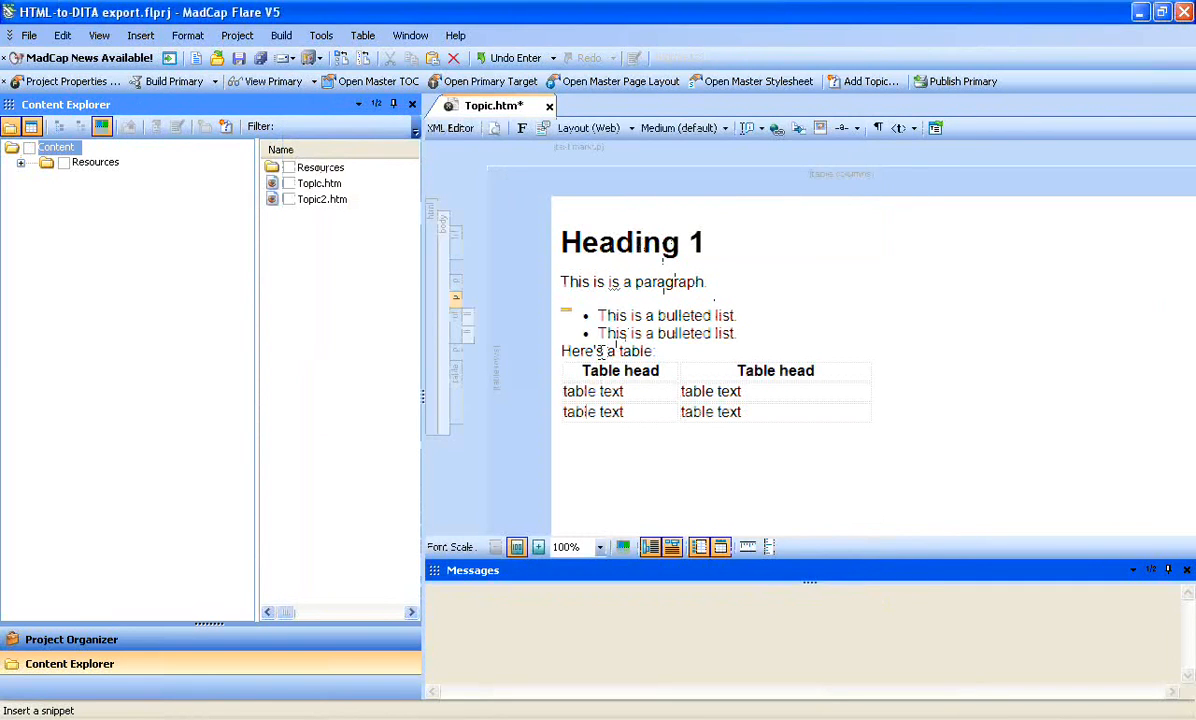
Step: Enter the text "This is going to be a snippet." in the empty paragraph above the bulleted list
text(This is g)
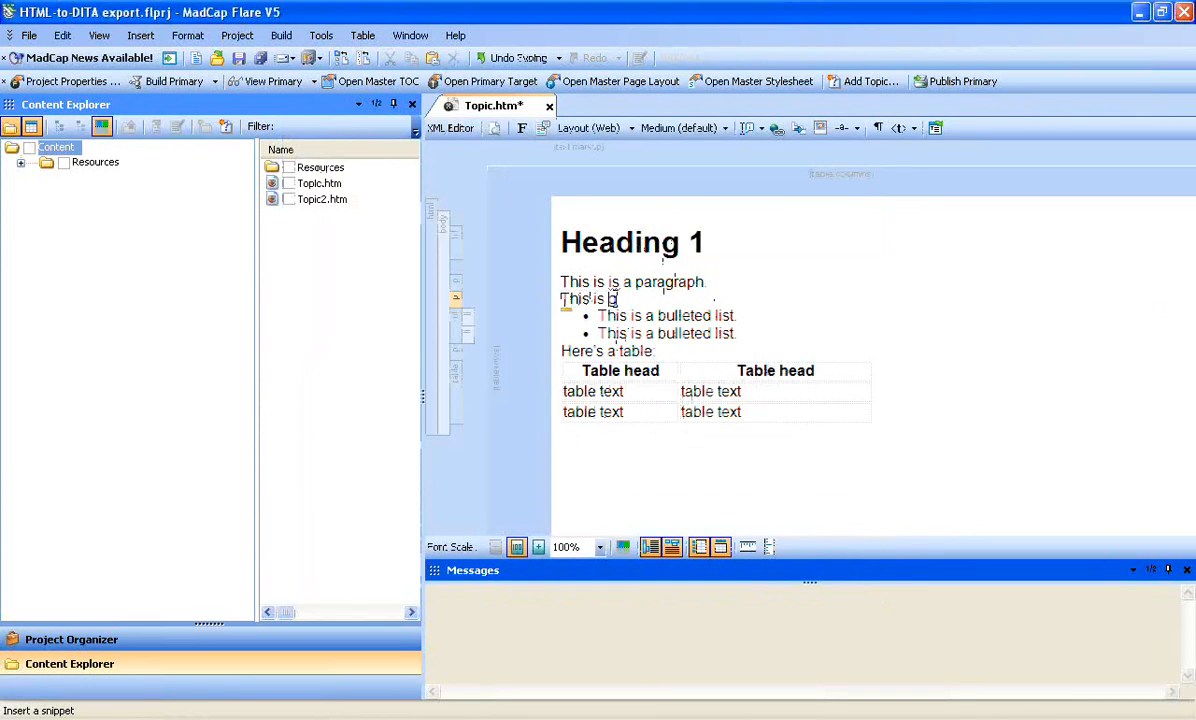
text(oing to be a snippet)
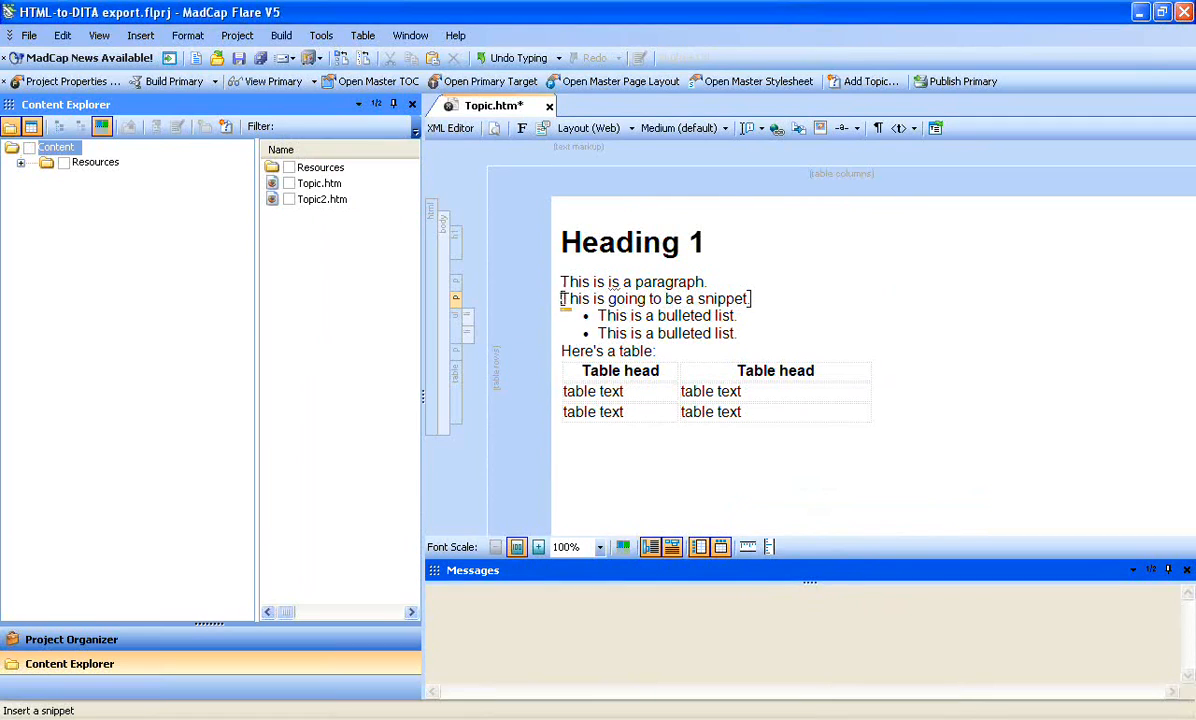
Step: Convert the sentence "This is going to be a snippet." into a snippet file named my_snippet in Resources/Snippets/, replacing the source content
drag(758, 296, 555, 297)
right_click(618, 300)
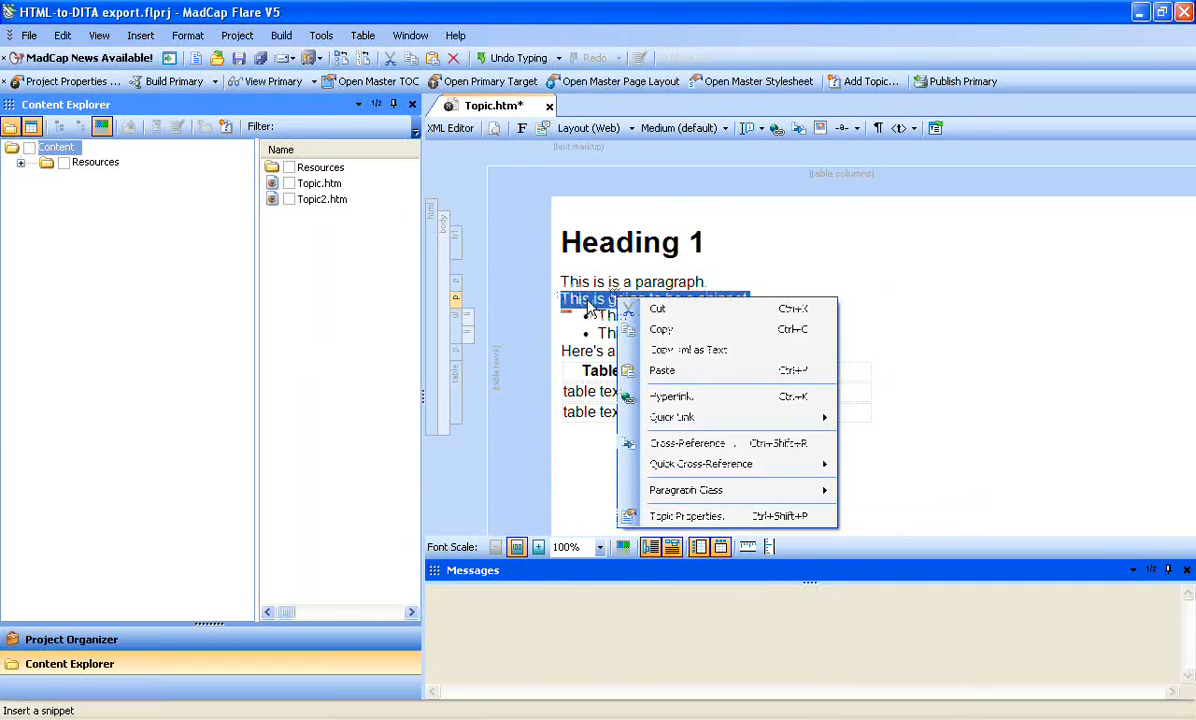
click(588, 303)
drag(558, 299, 796, 285)
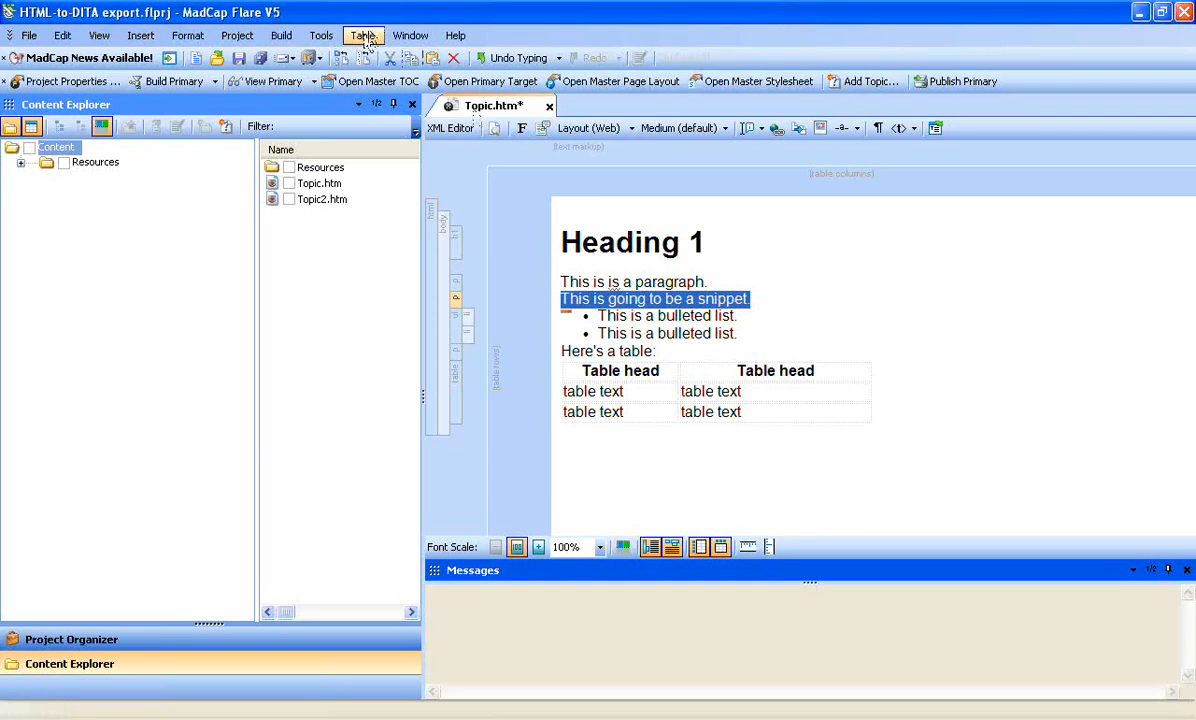
click(187, 36)
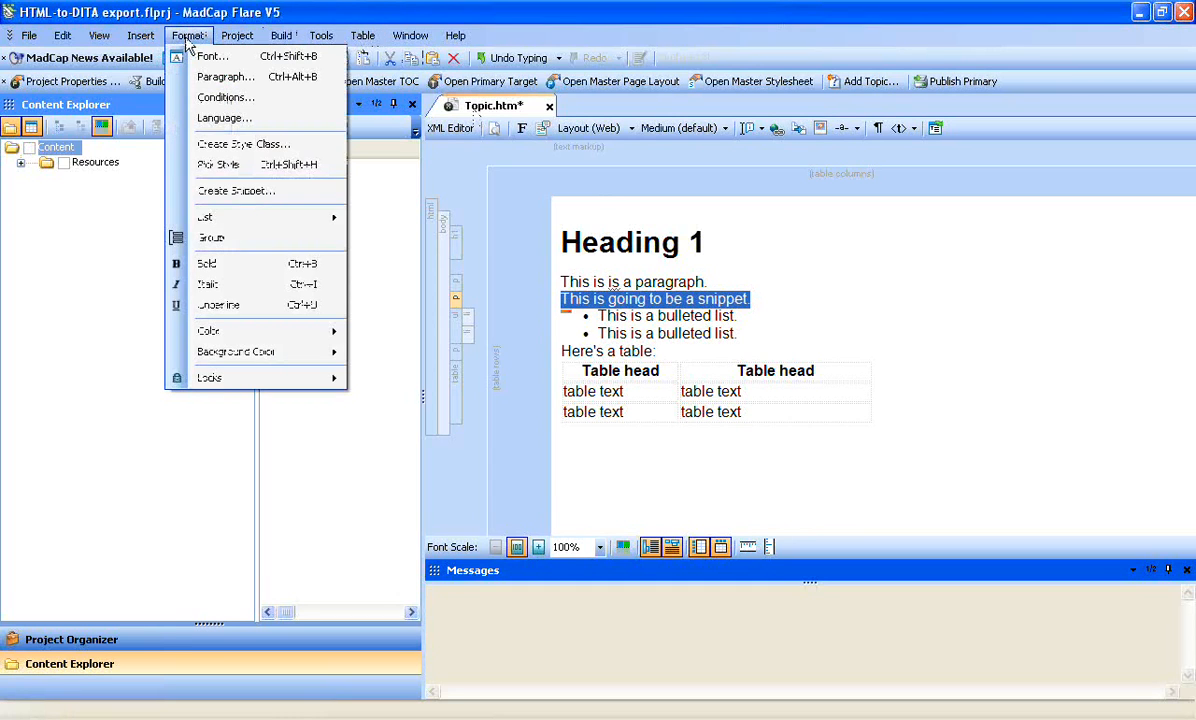
mouse_move(68, 36)
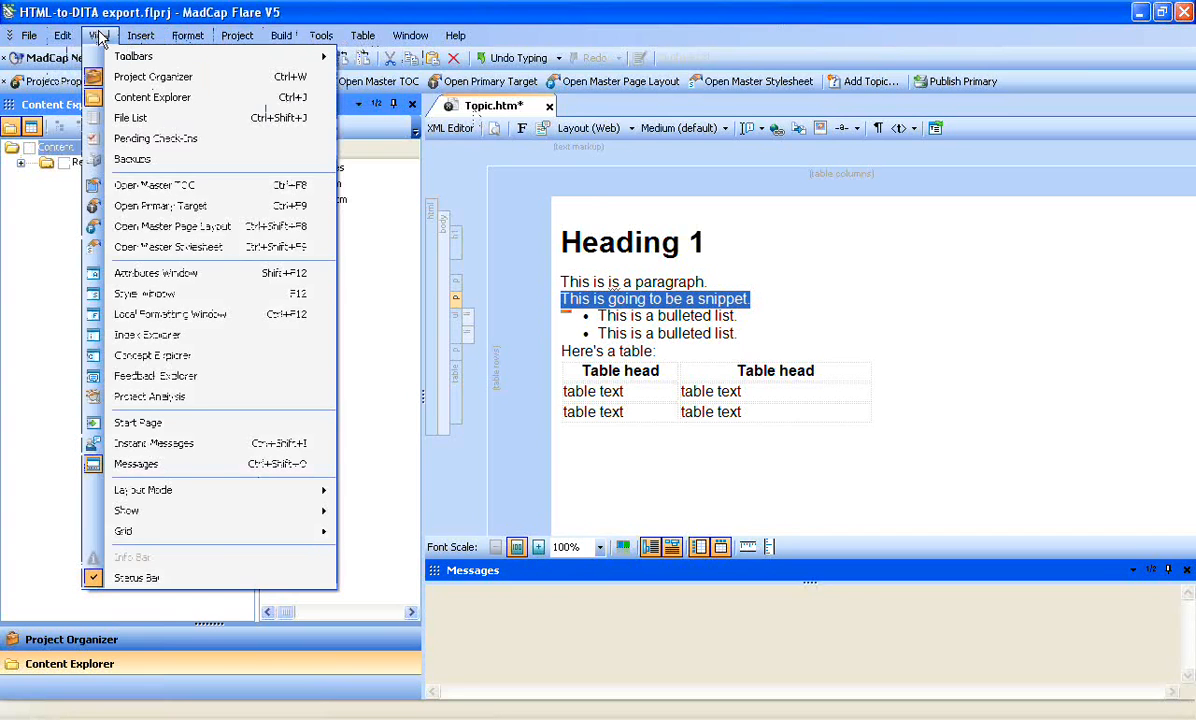
mouse_move(200, 40)
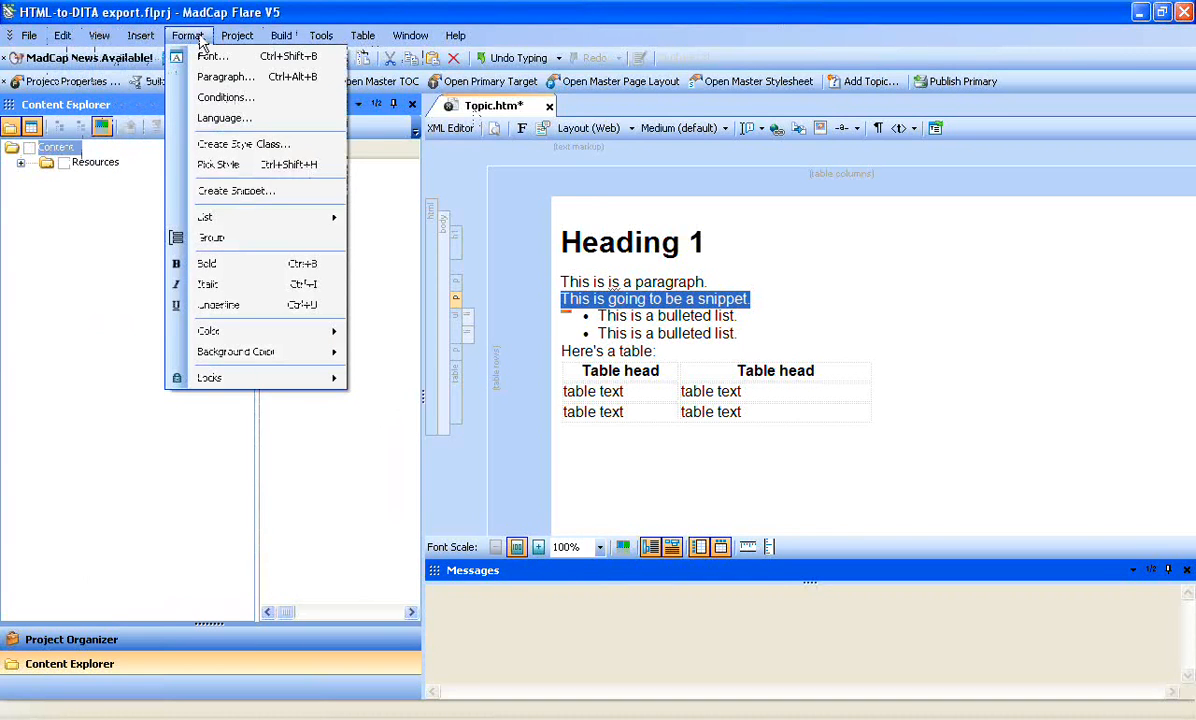
click(200, 190)
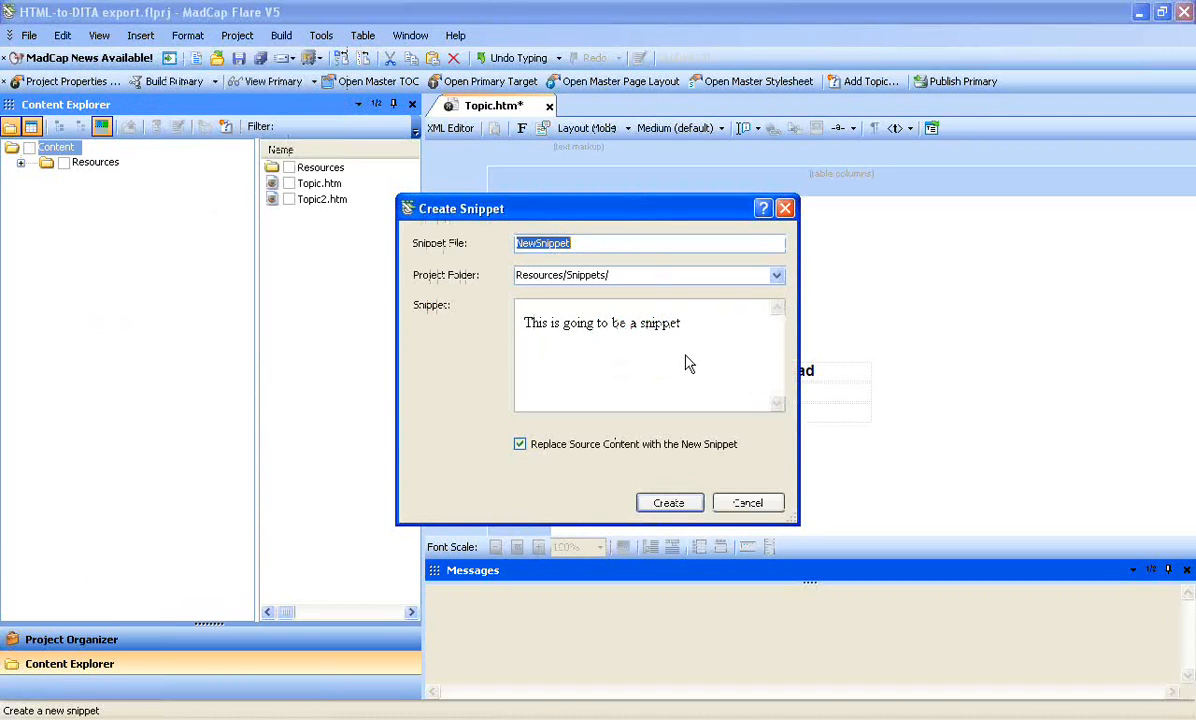
text(here)
key(BackSpace)
key(BackSpace)
key(BackSpace)
key(BackSpace)
text(my)
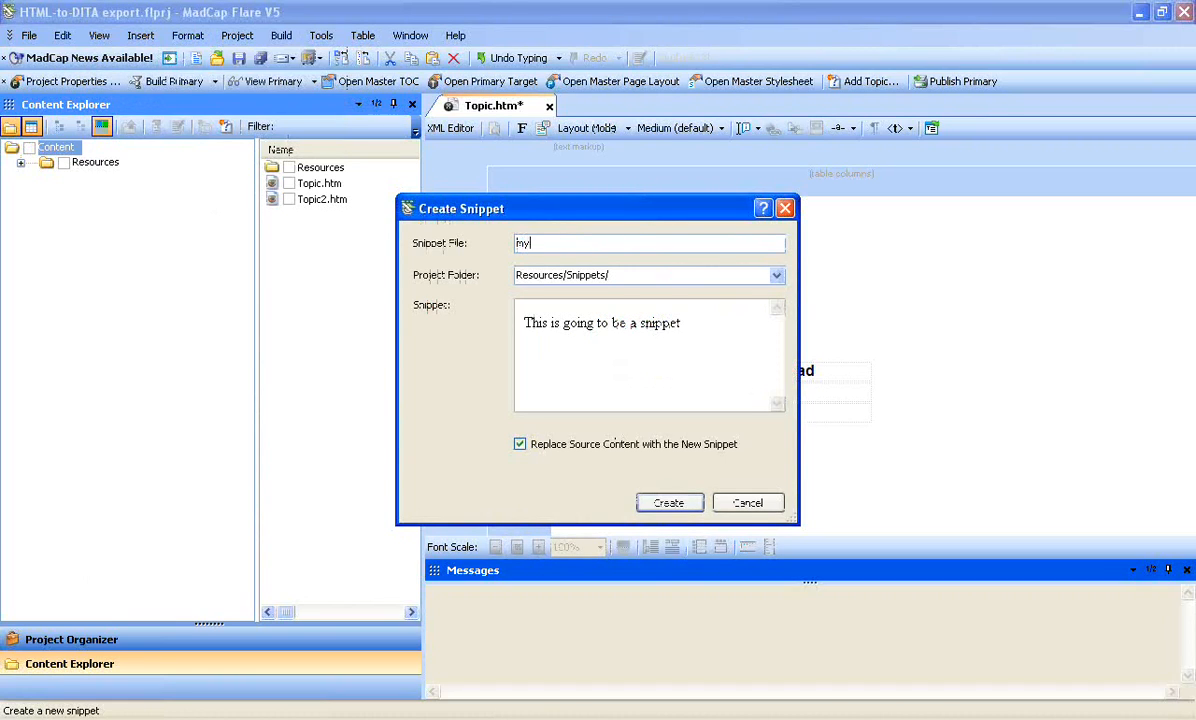
text(_snippet)
click(667, 503)
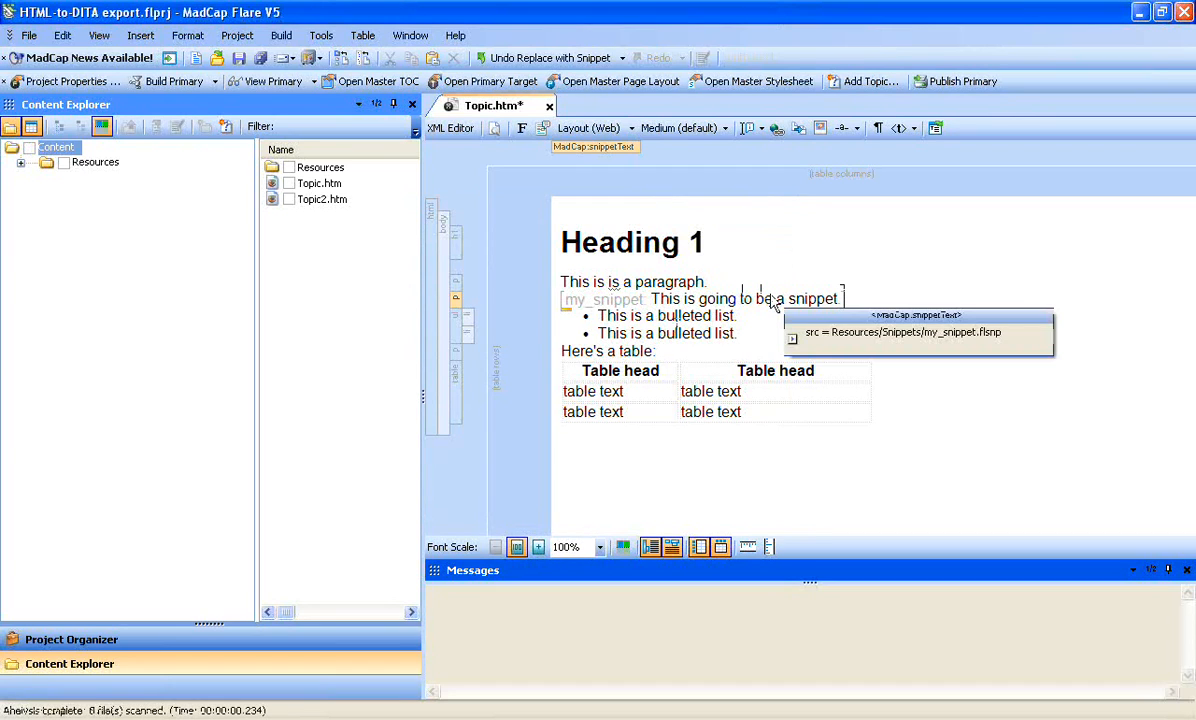
Step: Examine the Resources/Snippets folder, the project structure and the content files, and check the snippet placed in Topic.htm
click(21, 162)
click(125, 192)
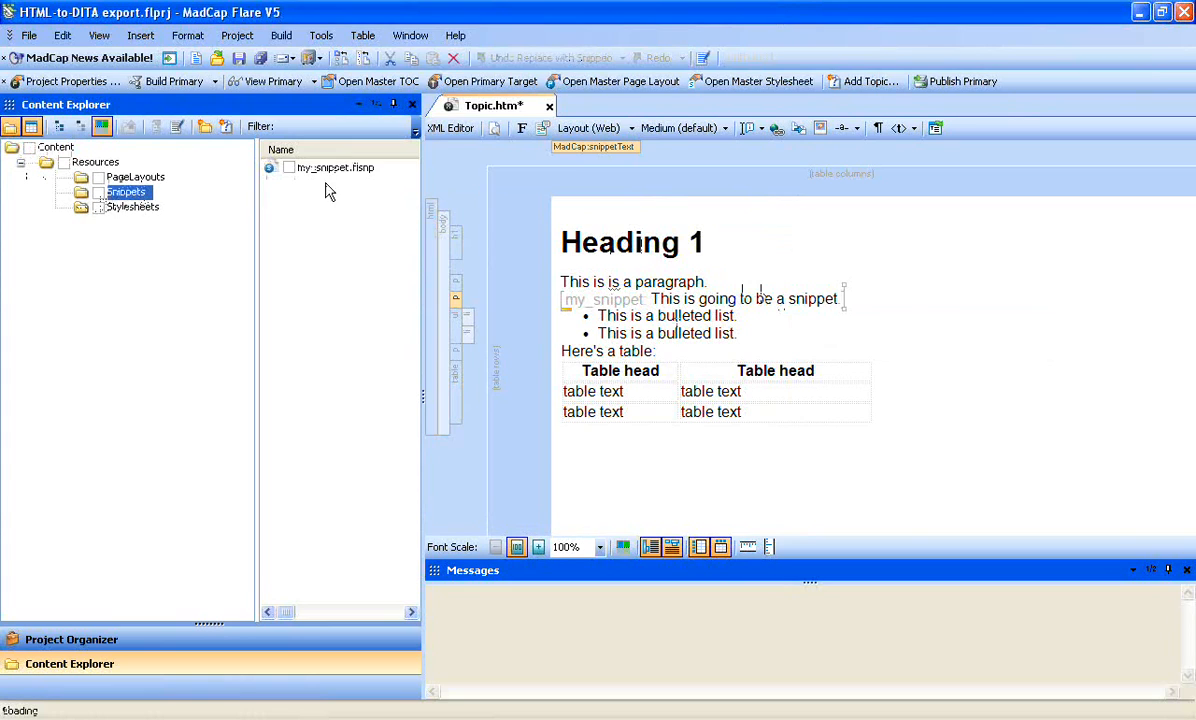
click(77, 639)
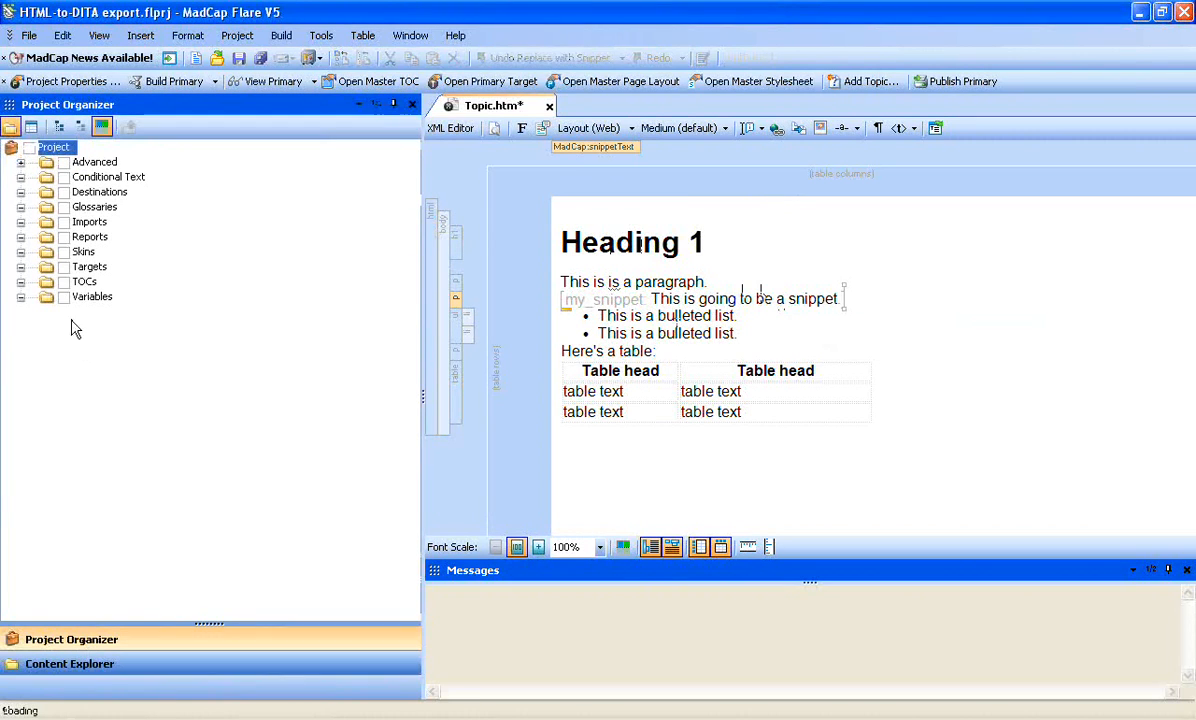
click(92, 663)
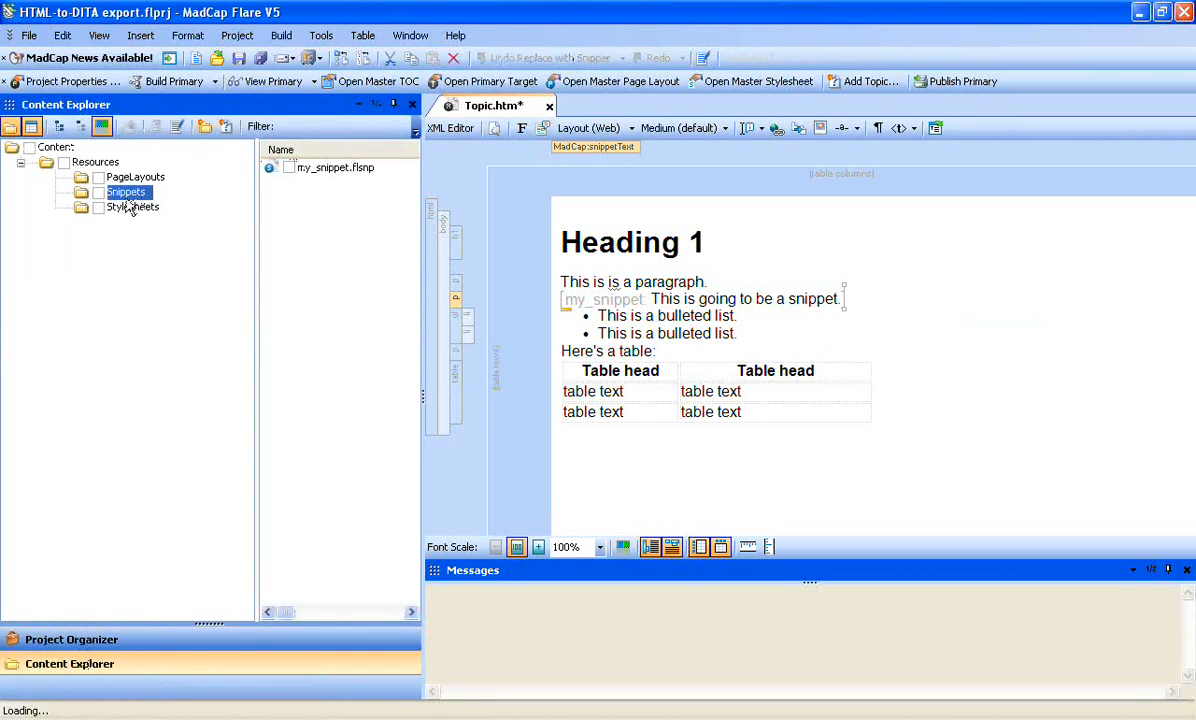
click(92, 162)
click(56, 147)
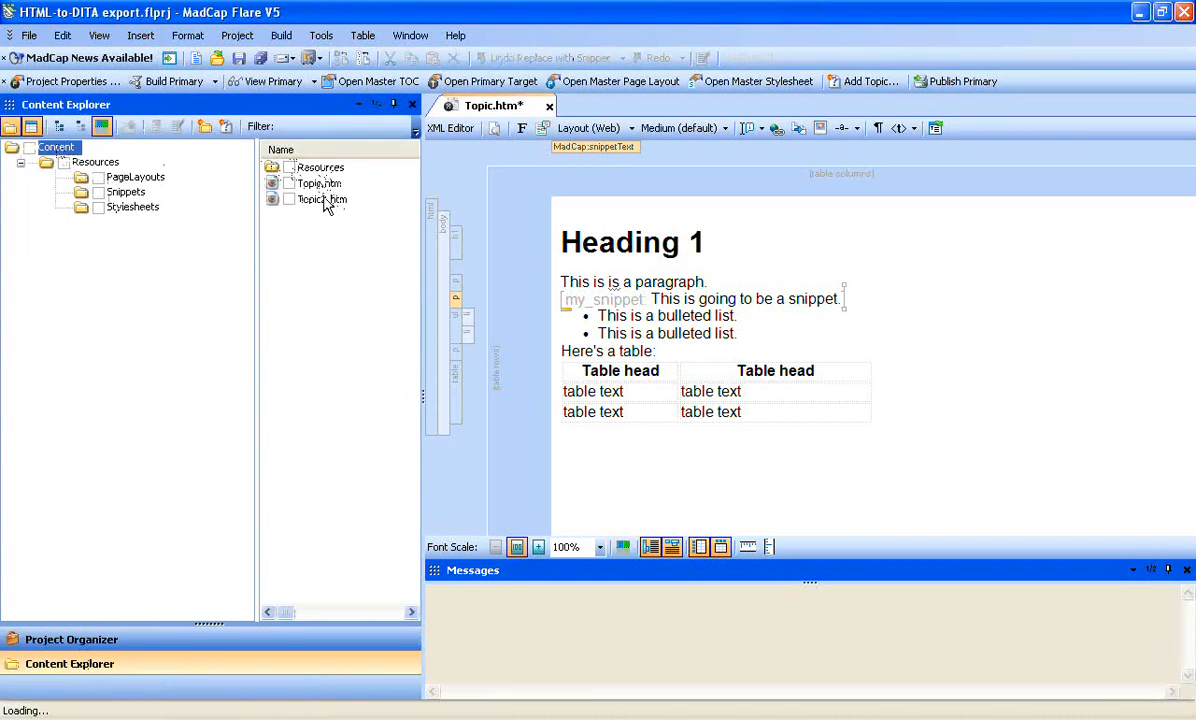
click(787, 300)
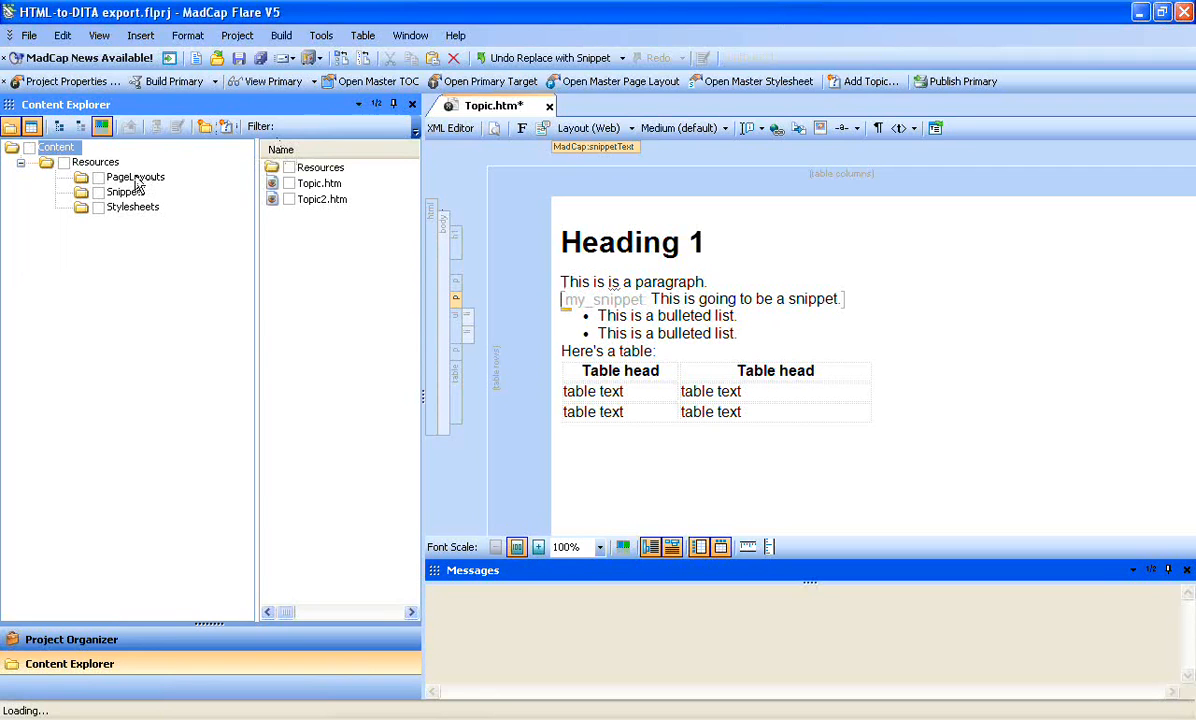
Step: Save all files and build the primary target MyDita, declining to view the generated output
click(30, 36)
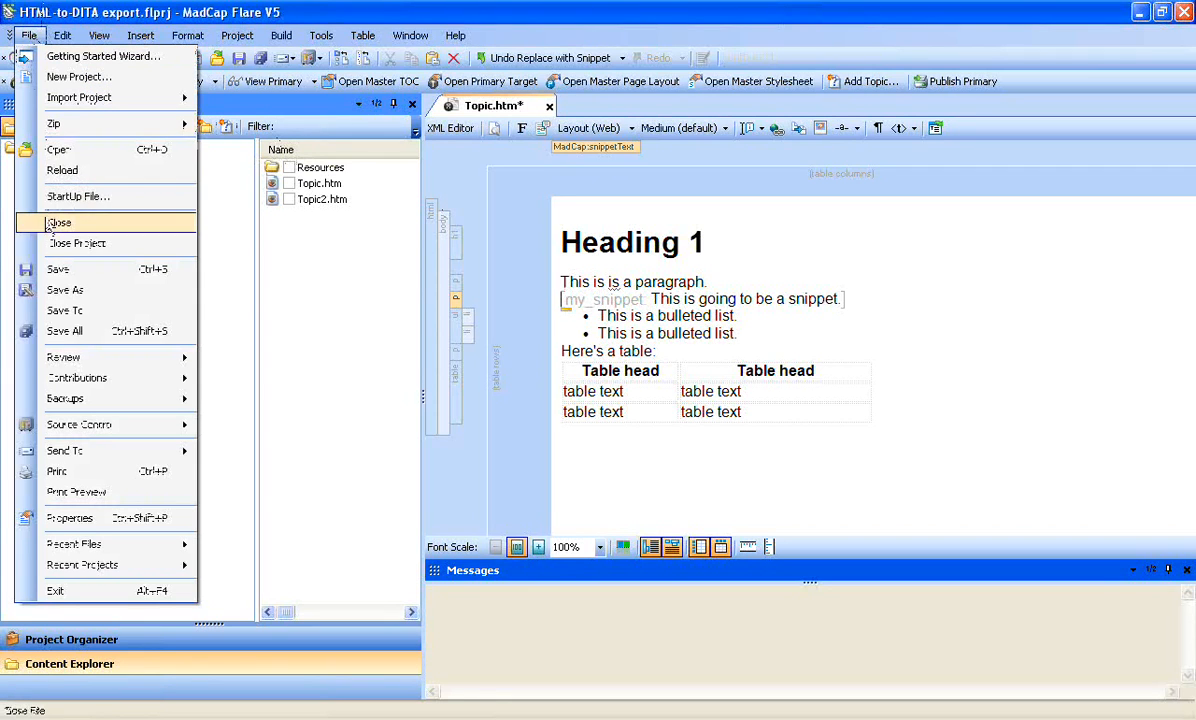
click(55, 333)
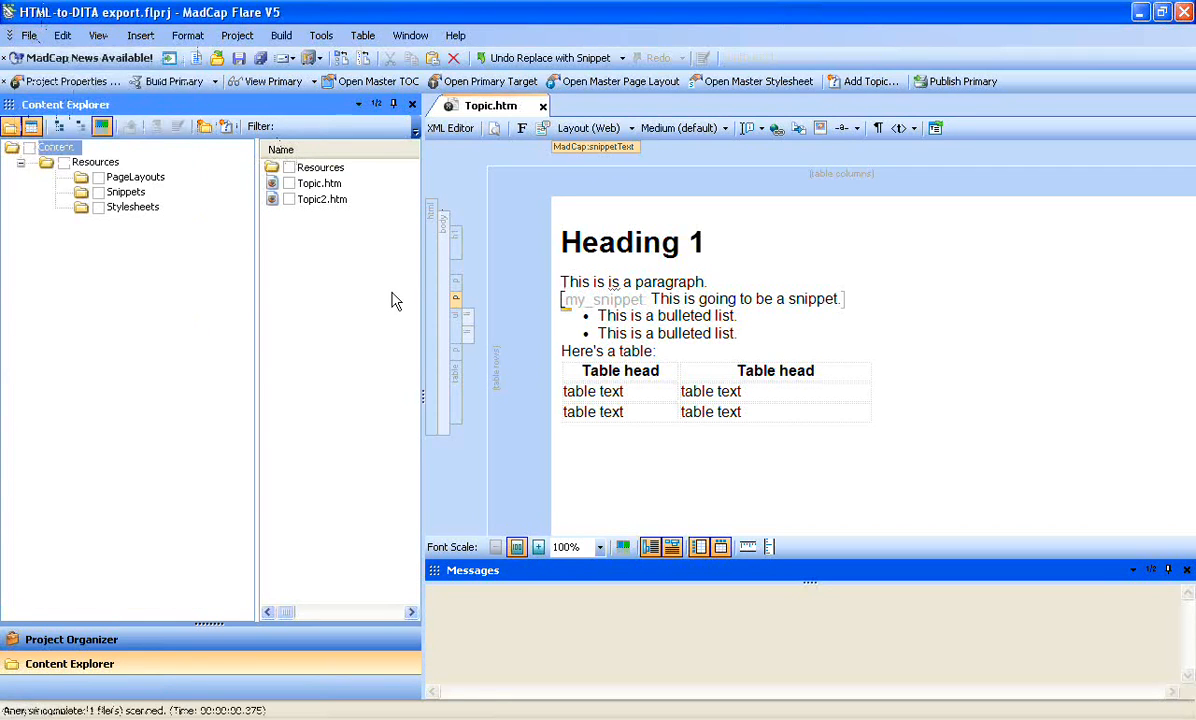
click(274, 38)
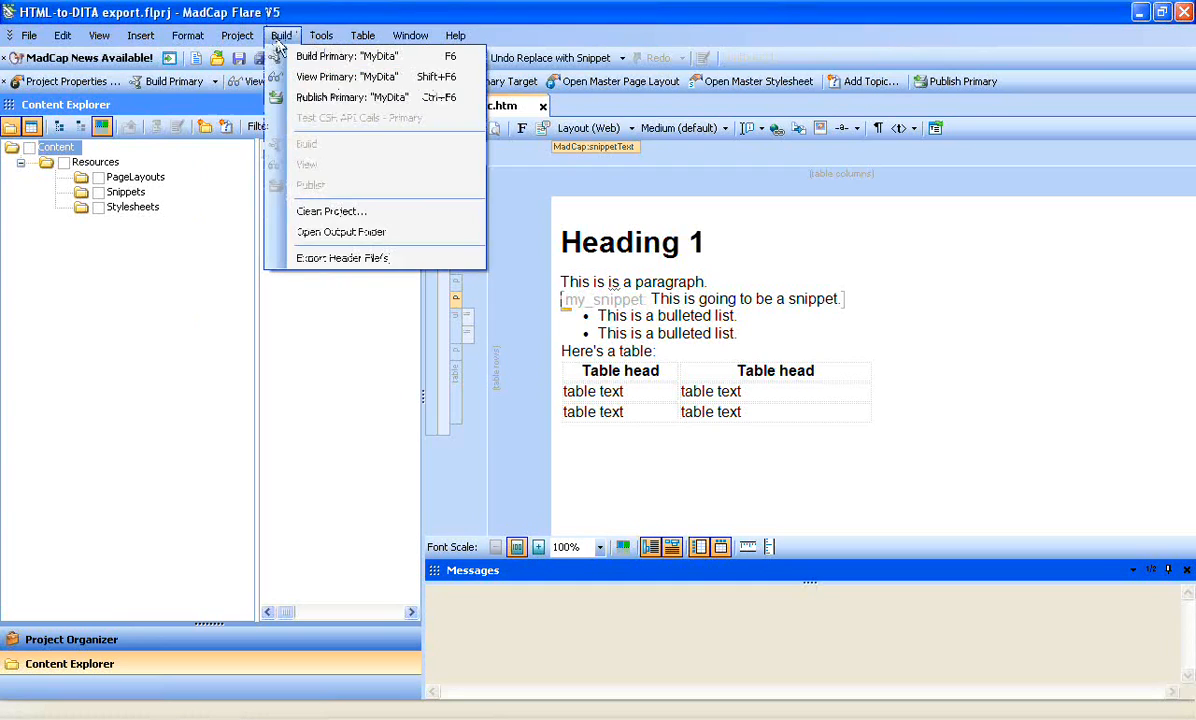
click(337, 58)
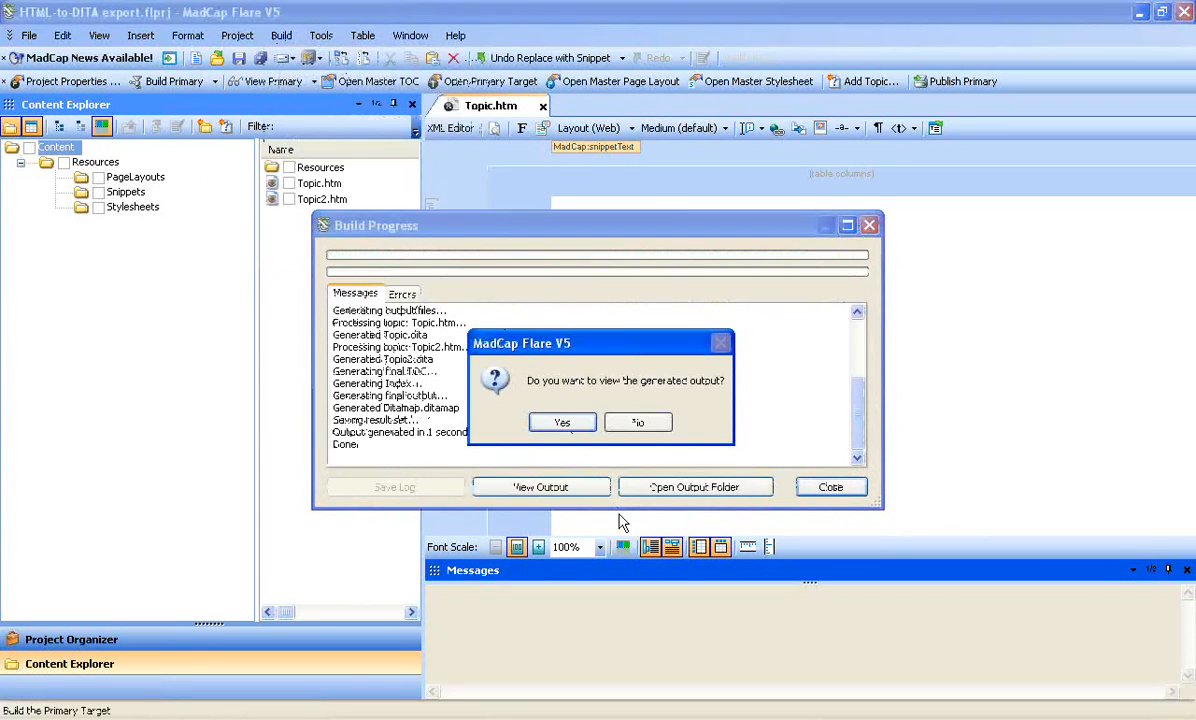
click(637, 422)
Step: Open the build's output folder and examine the generated files in its Content folder
click(667, 490)
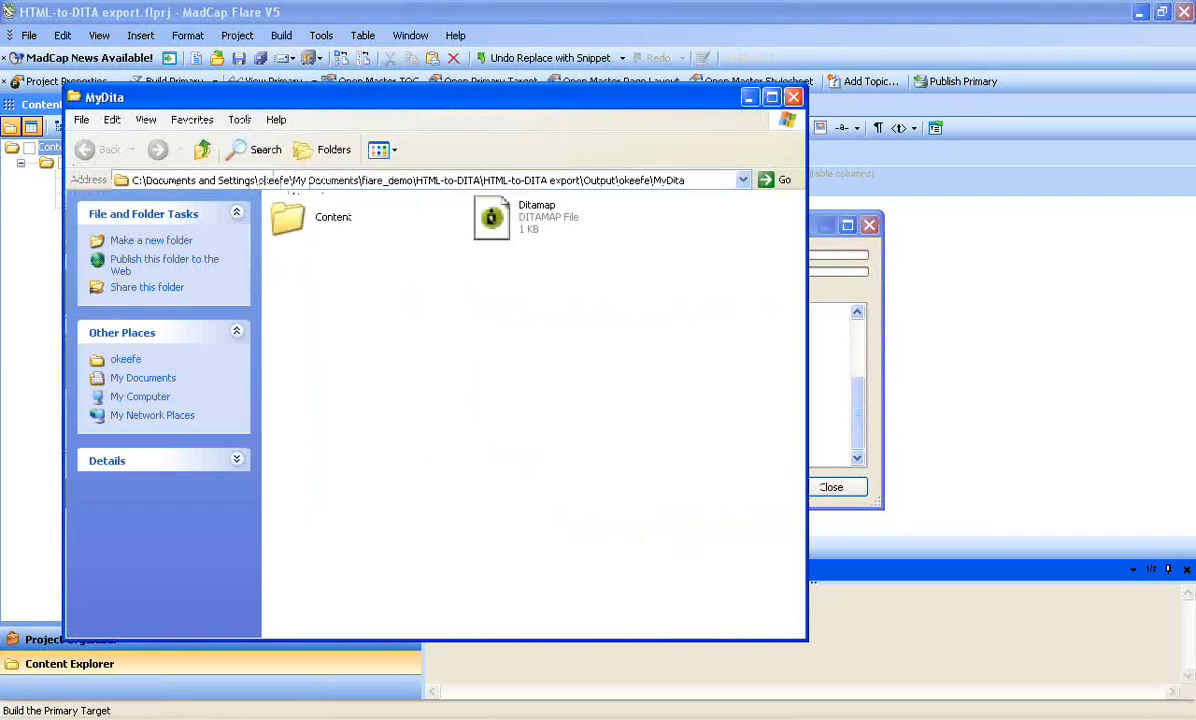
double_click(295, 232)
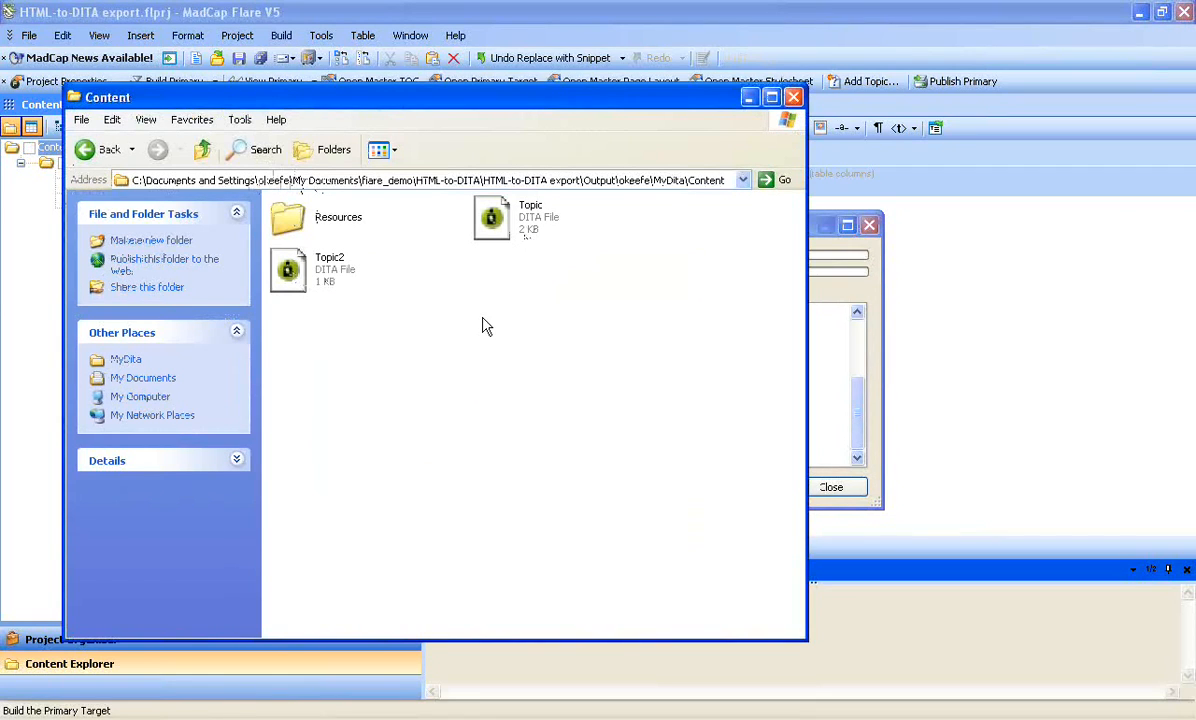
key(BackSpace)
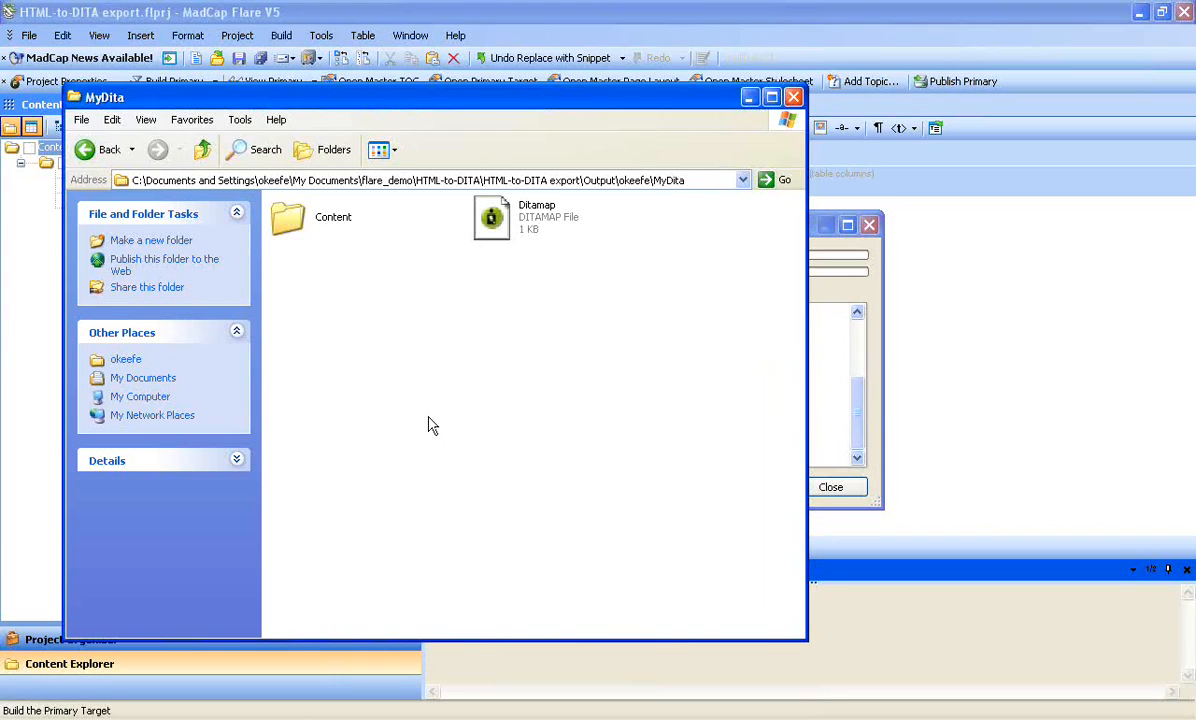
Step: Open the Ditamap file from the MyDita output folder in XMetaL Author
click(490, 222)
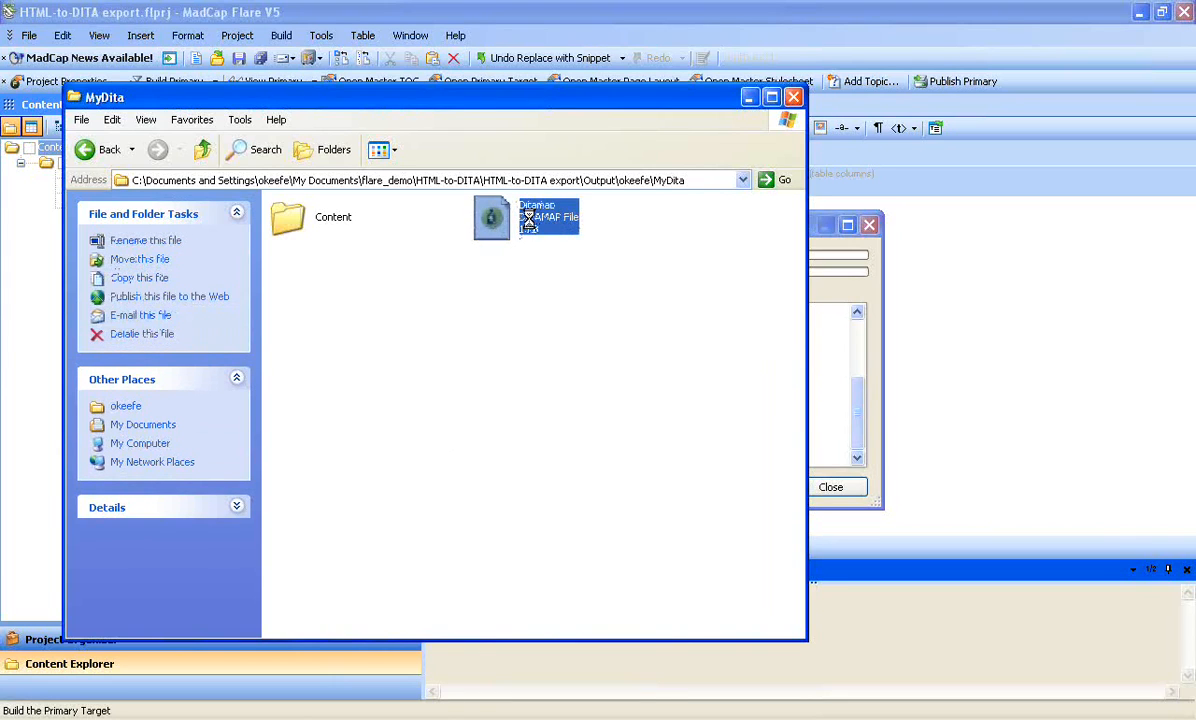
right_click(490, 220)
click(543, 222)
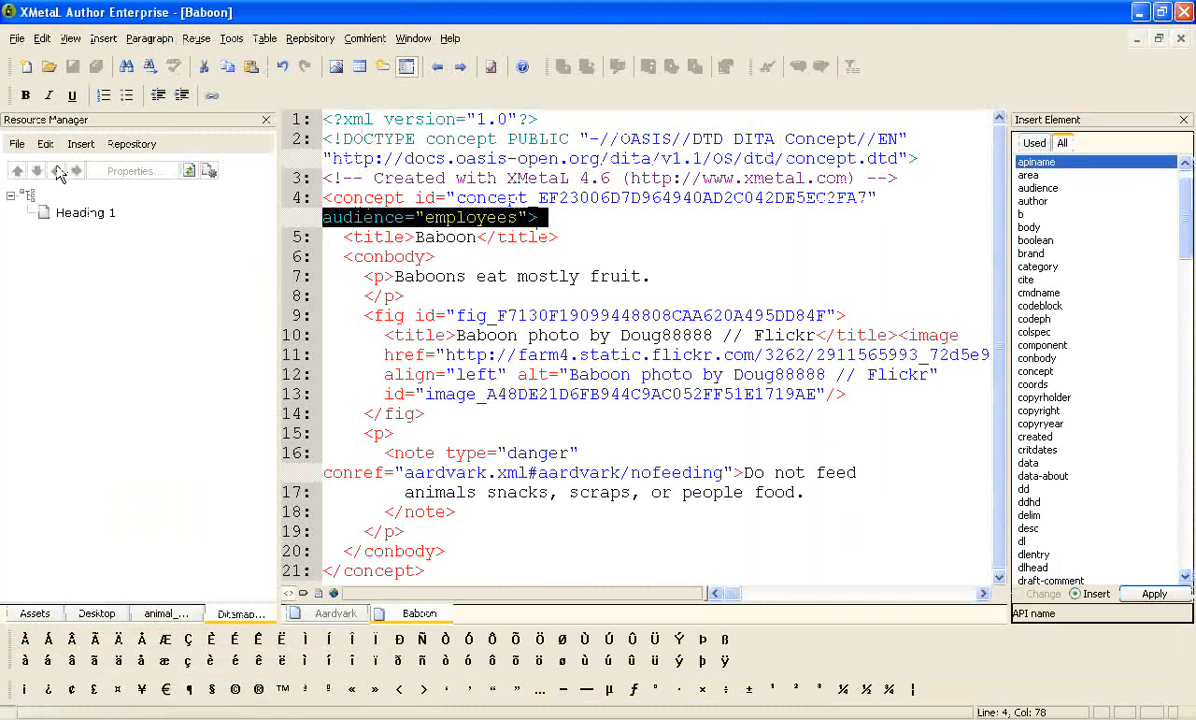
Step: Open the Heading 1 topic from the map and review the log of unresolved references
click(75, 218)
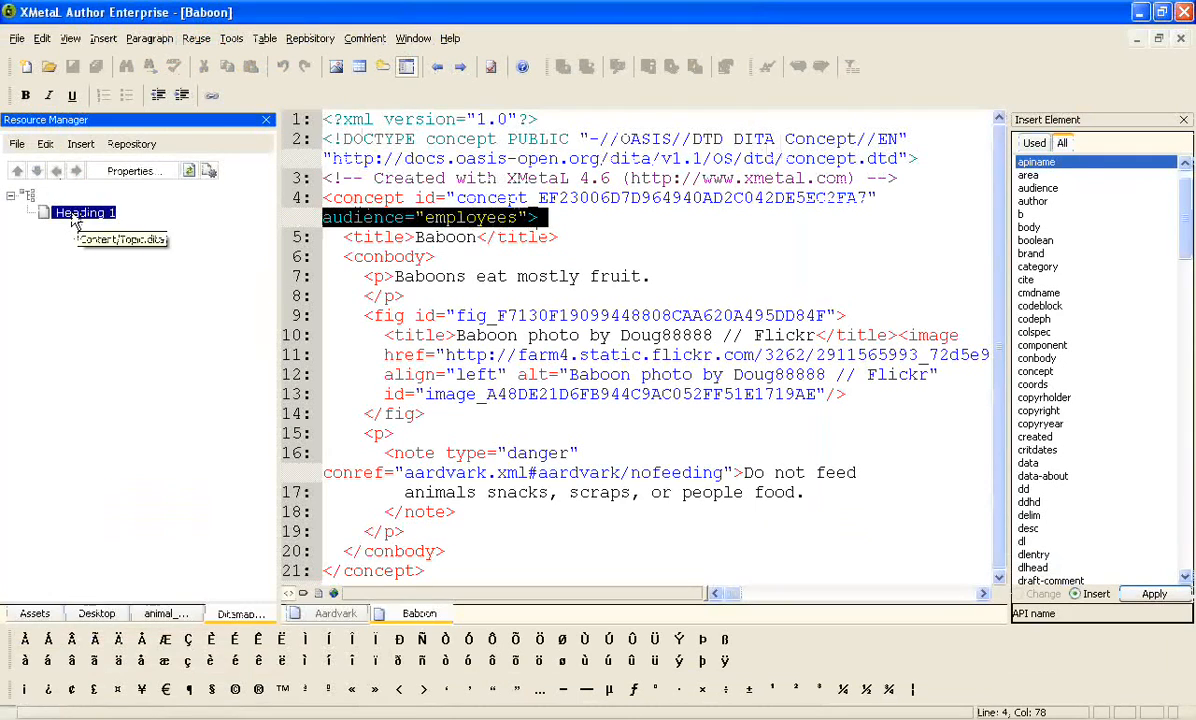
double_click(75, 220)
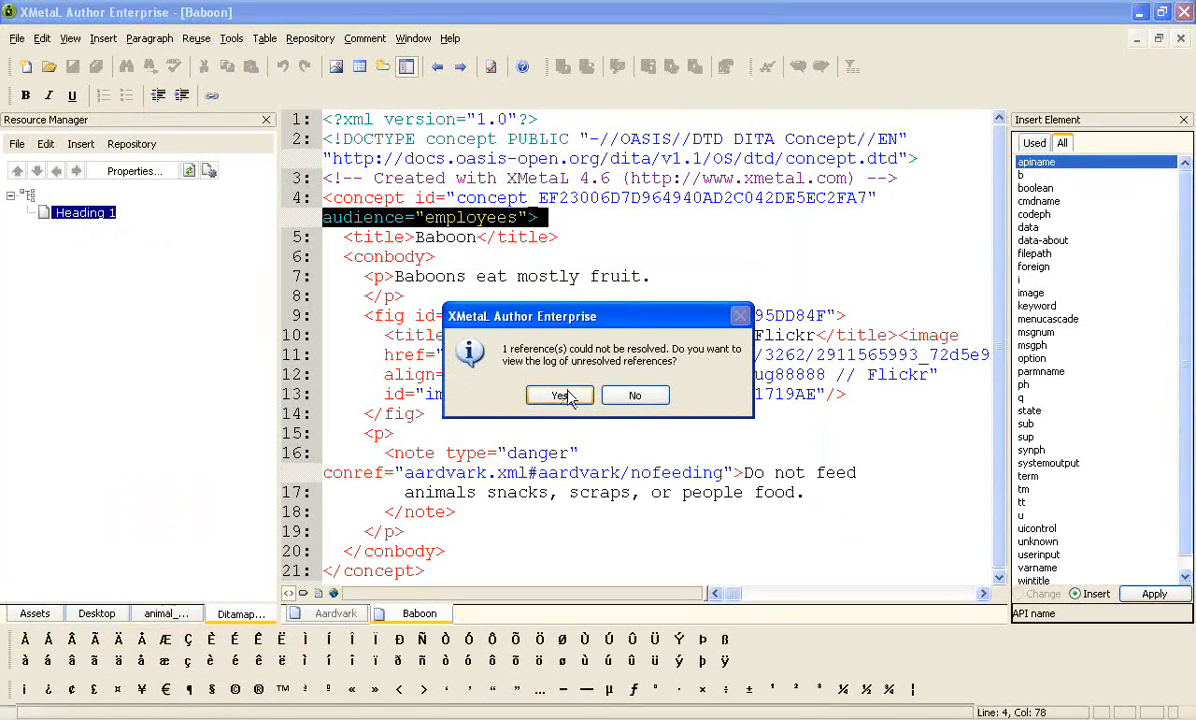
click(561, 396)
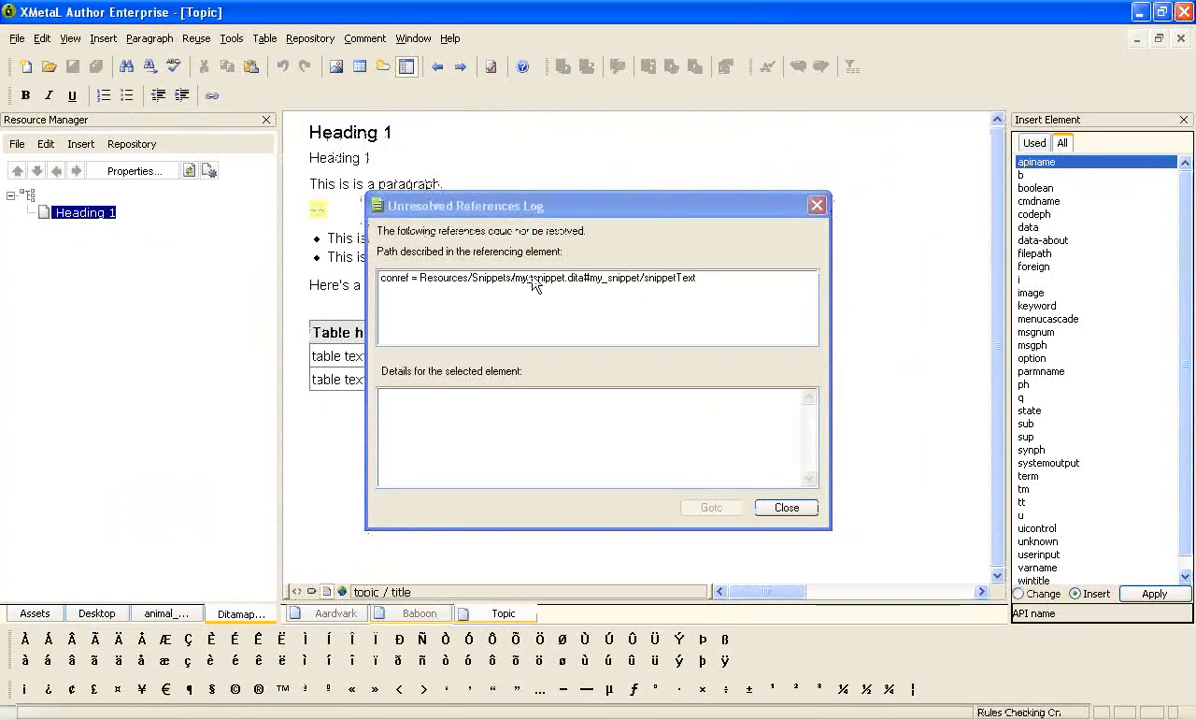
click(782, 508)
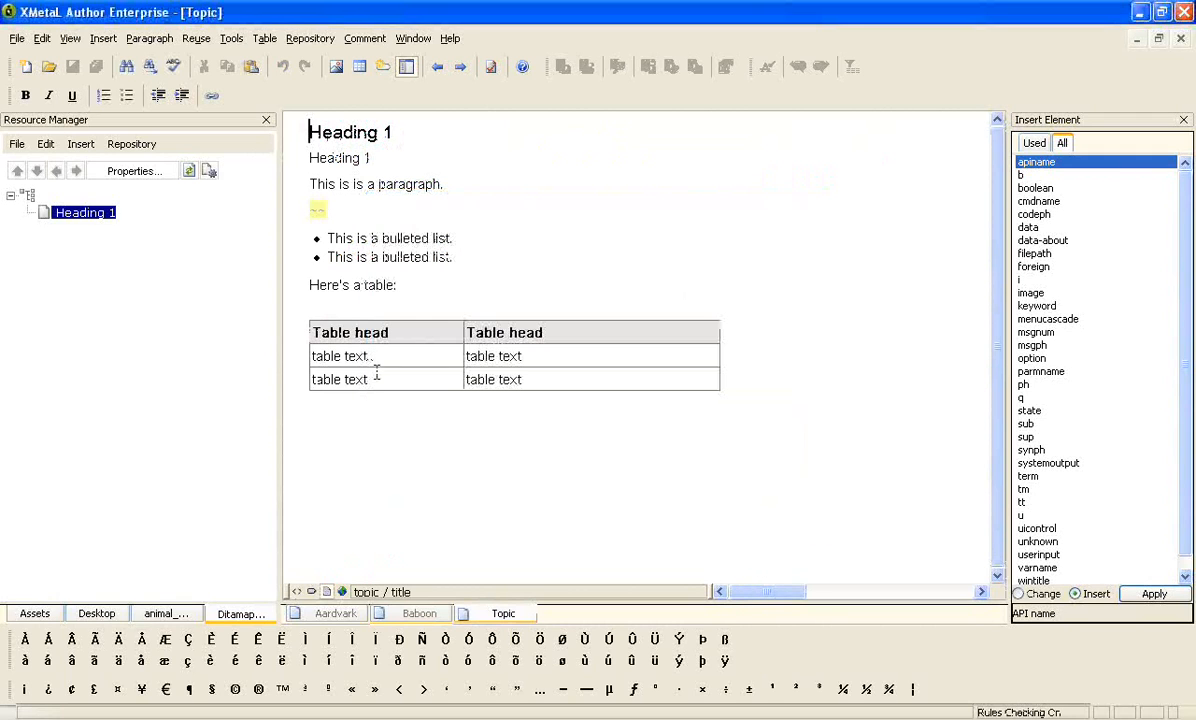
Step: Inspect the ph element with the my_snippet conref in the topic's XML source and return to the formatted view
click(296, 591)
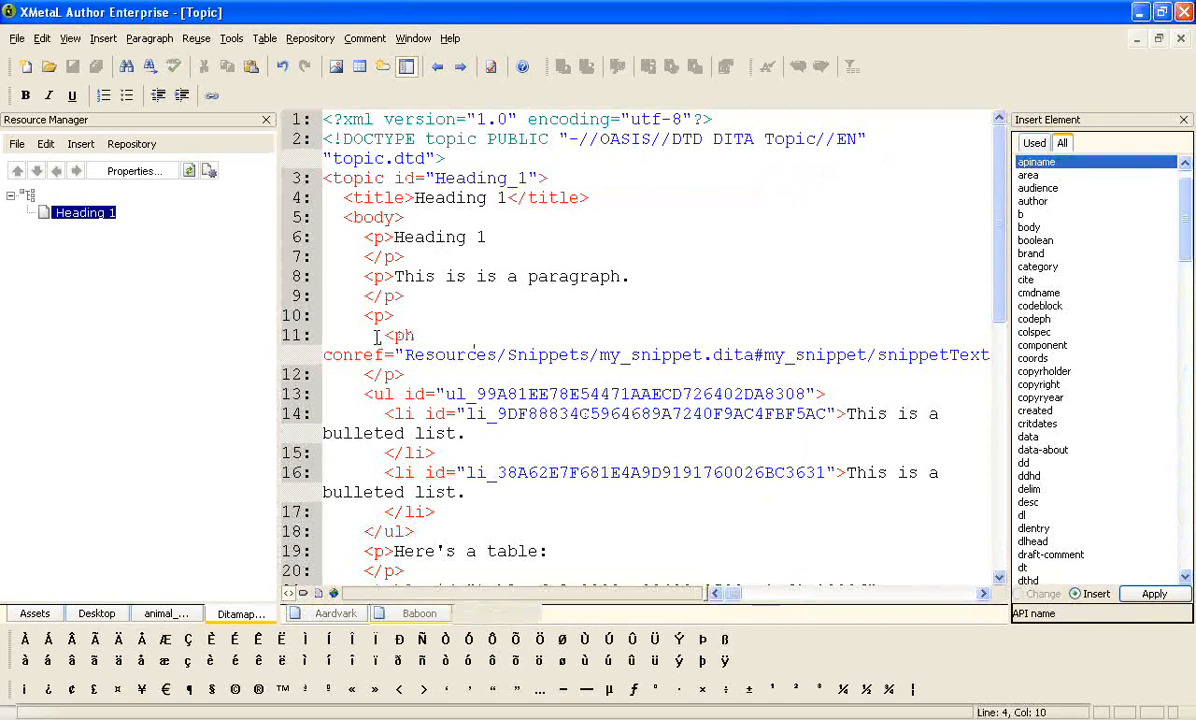
drag(384, 335, 447, 375)
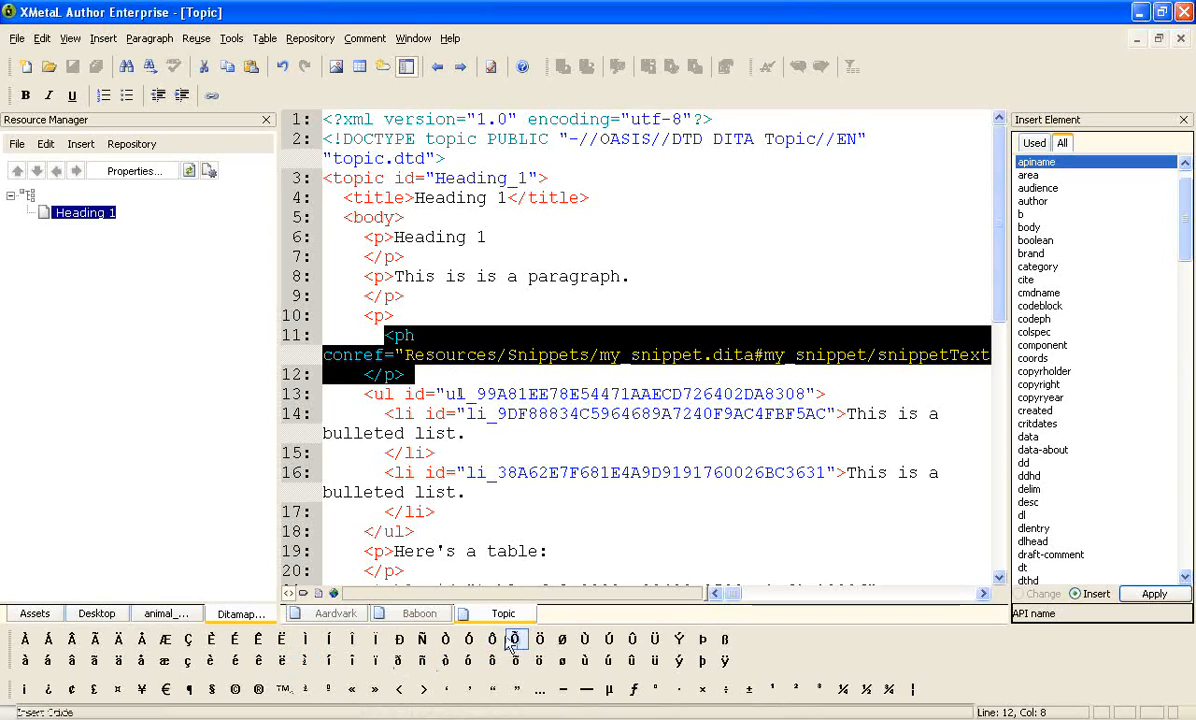
click(318, 594)
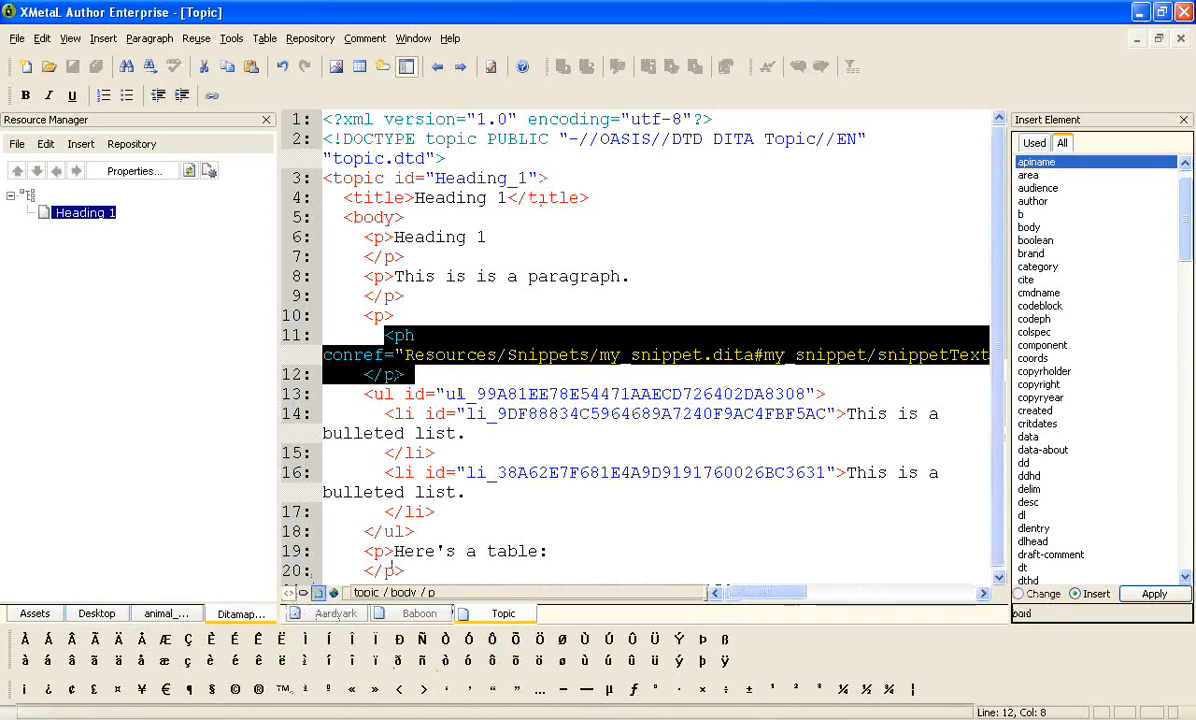
Step: Compare the topic title with the duplicate "Heading 1" paragraph in both the formatted view and the XML source
click(408, 186)
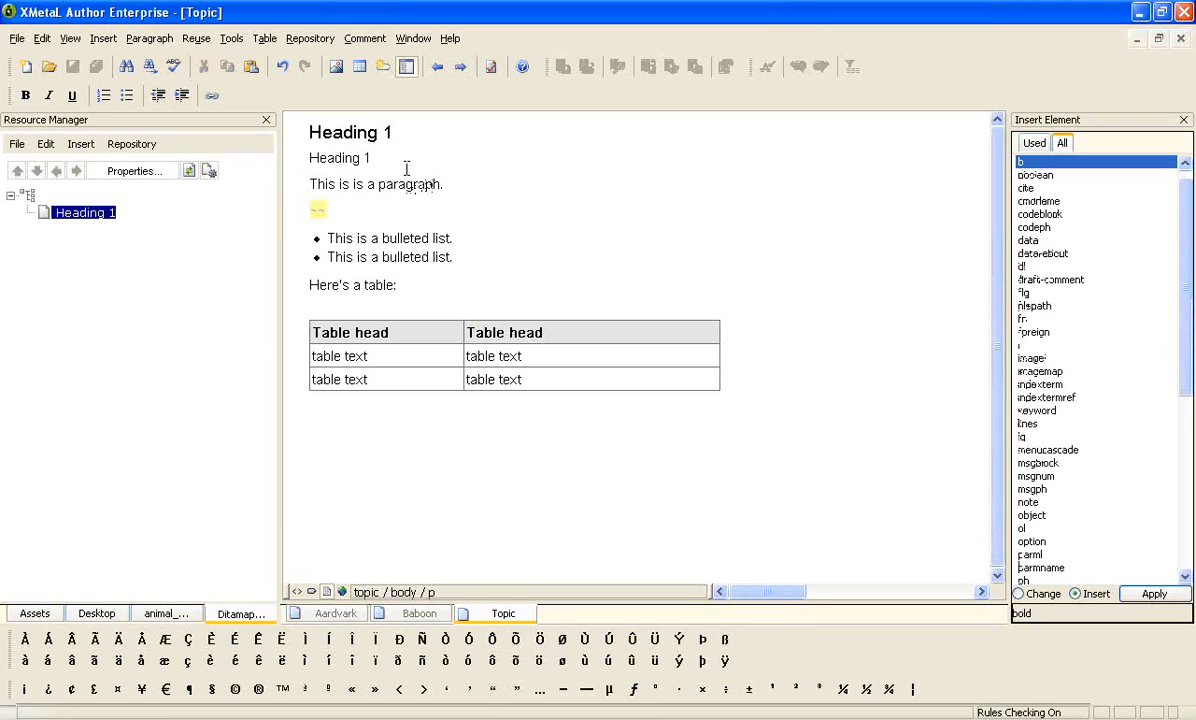
drag(309, 131, 422, 112)
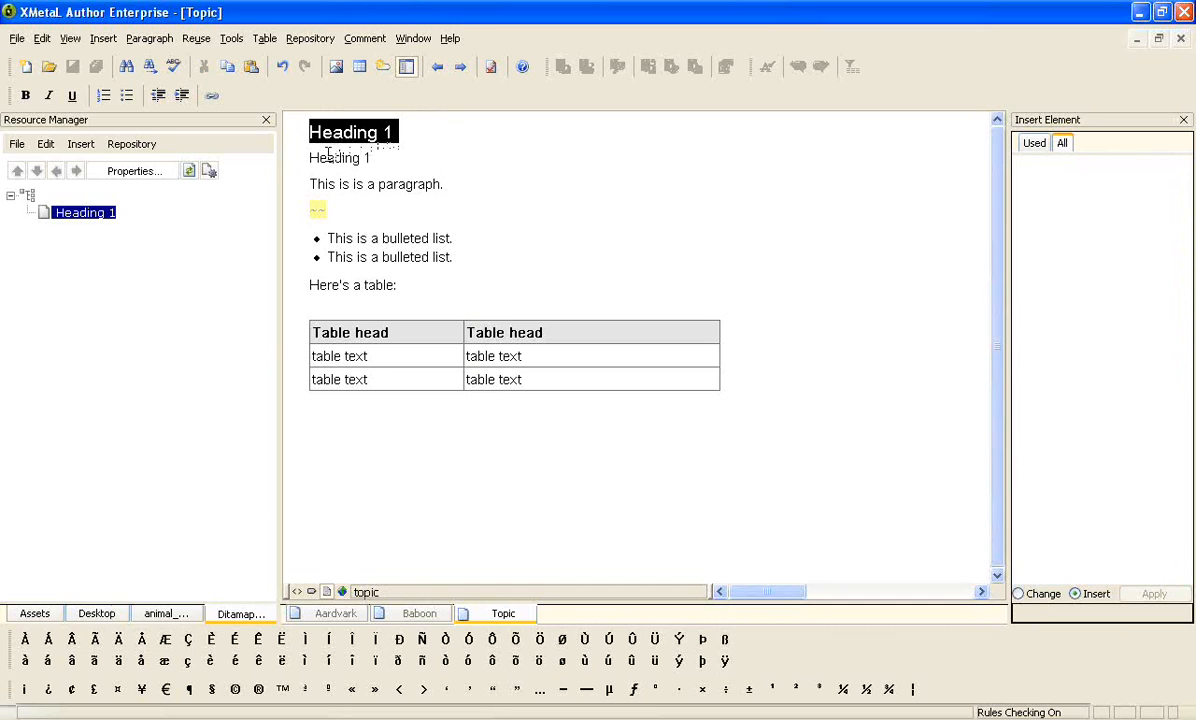
drag(309, 157, 378, 160)
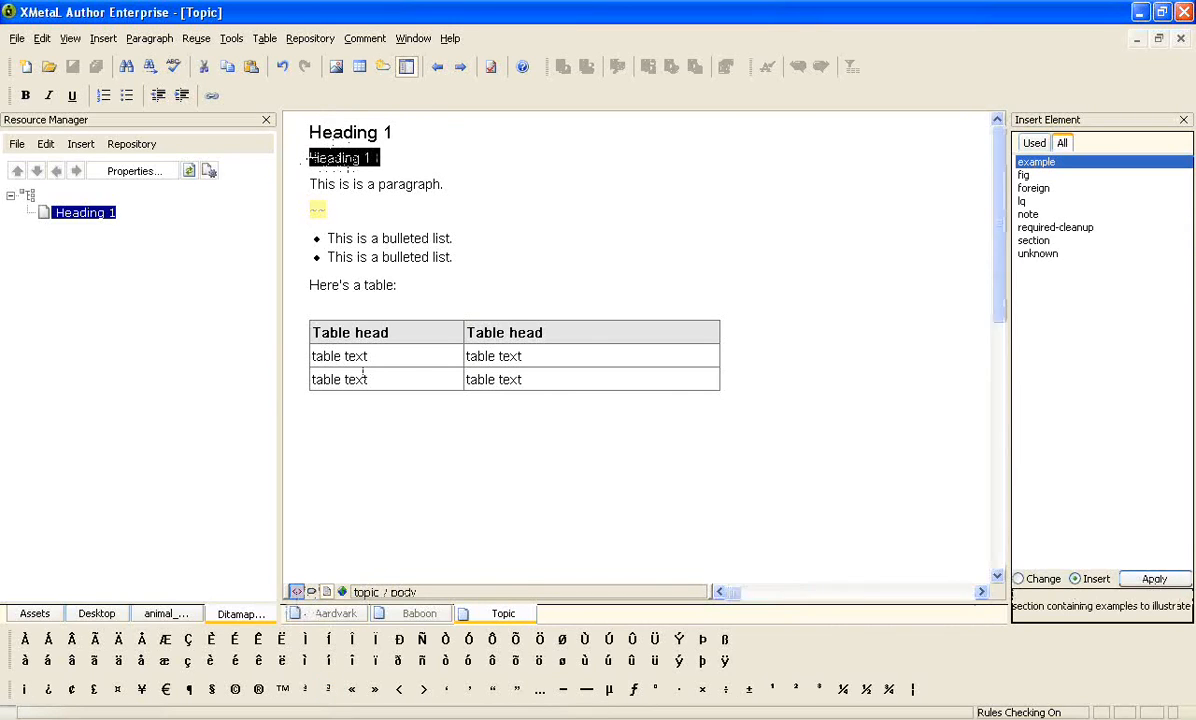
click(426, 236)
drag(338, 204, 600, 200)
drag(366, 237, 494, 237)
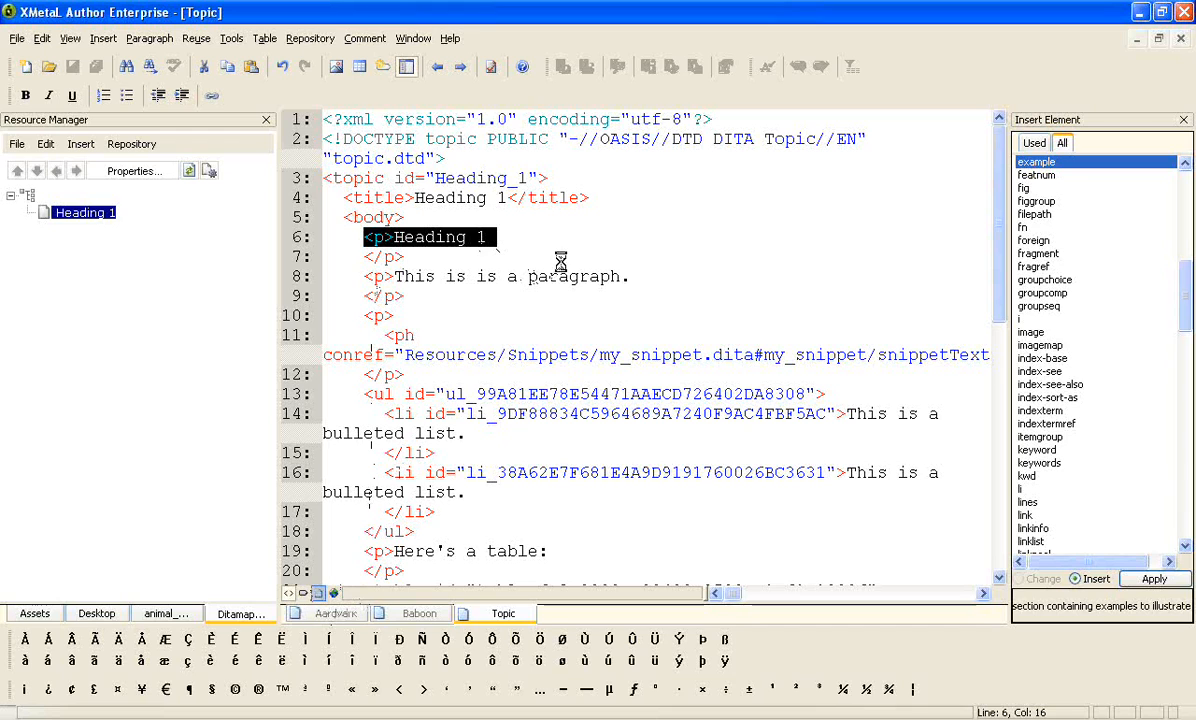
click(304, 594)
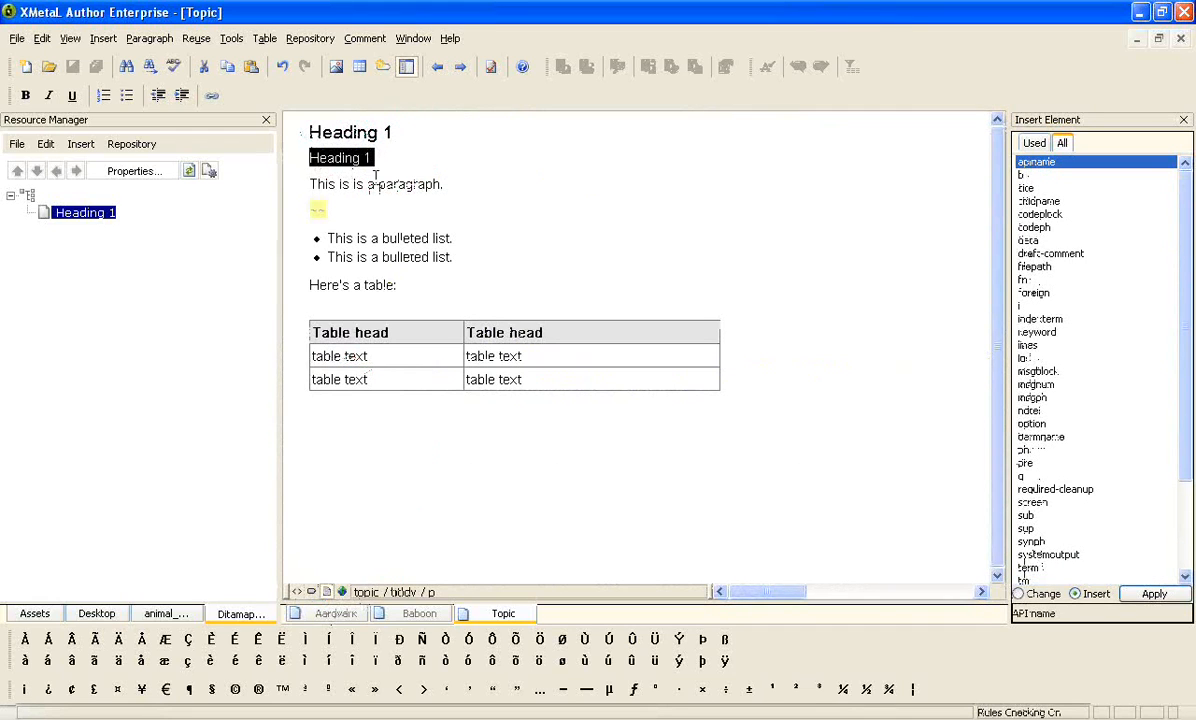
Step: Highlight the whole exported topic to review its content, and switch to another application window
click(345, 131)
key(ctrl+a)
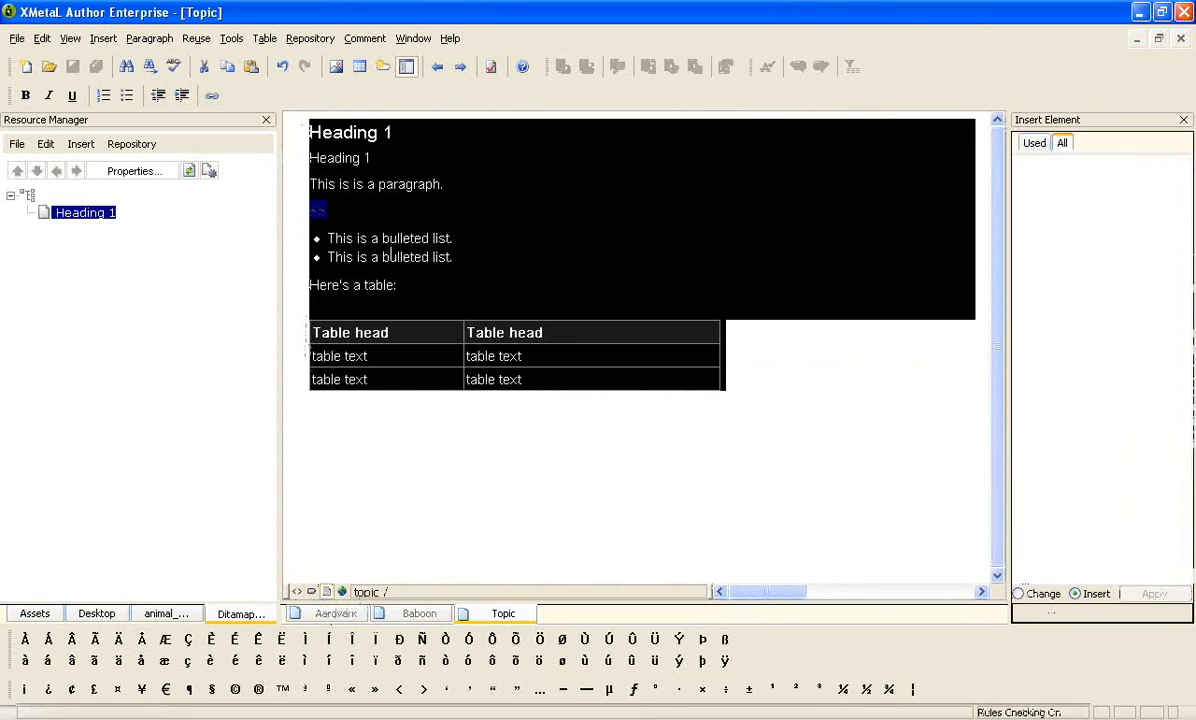
click(397, 238)
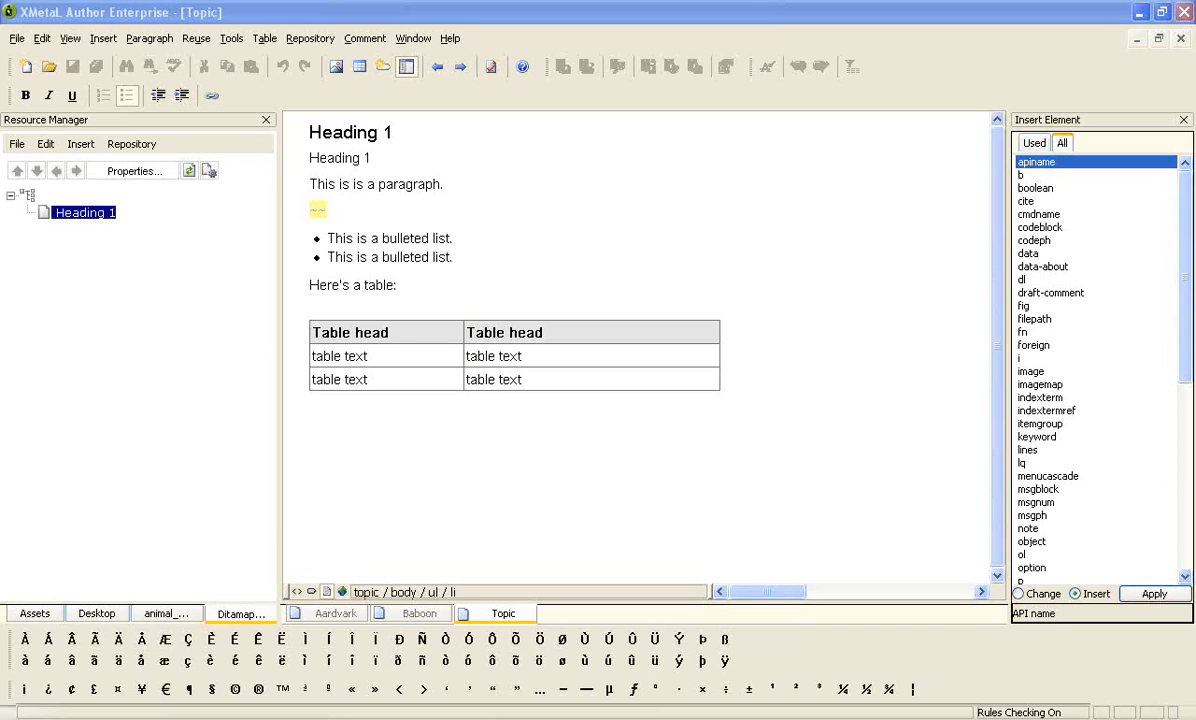
key(alt+Tab)
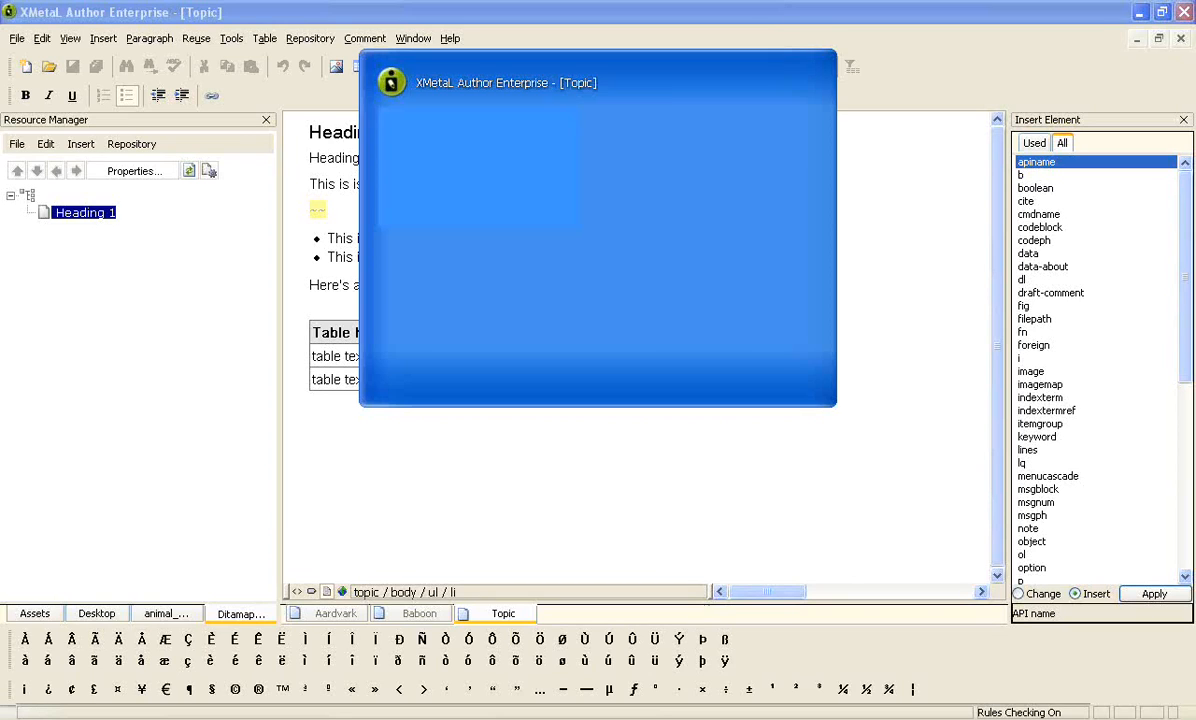